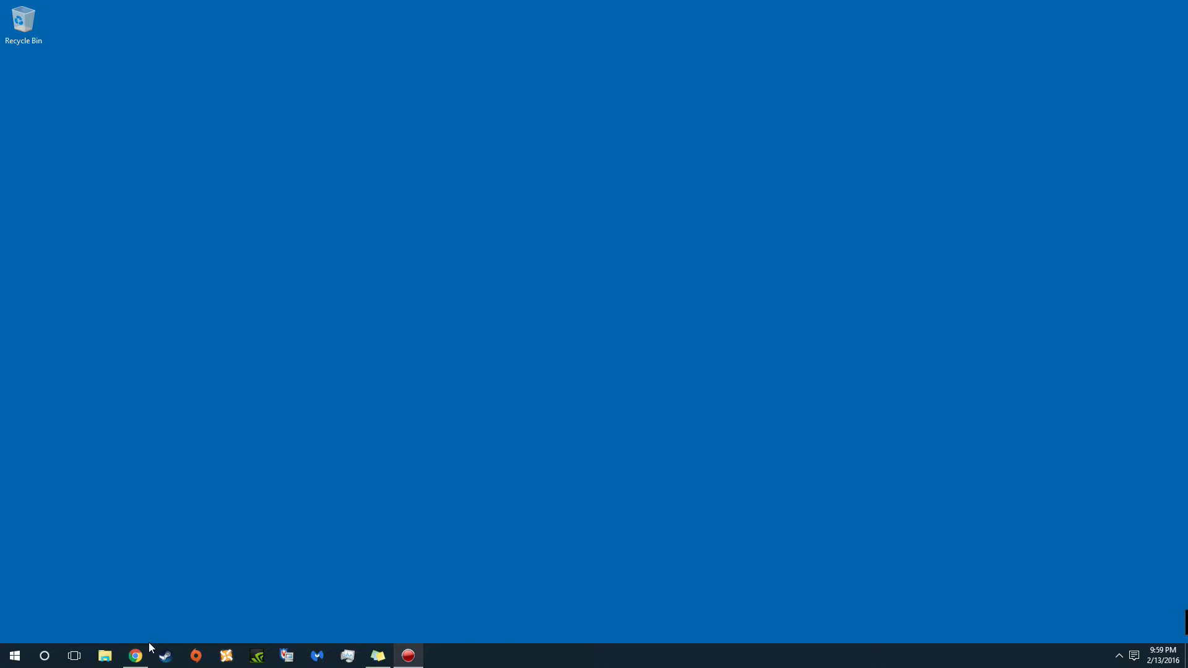
- Leave the browser, go to Downloads and delete the old nvse_5_0_beta2 folder
click(136, 656)
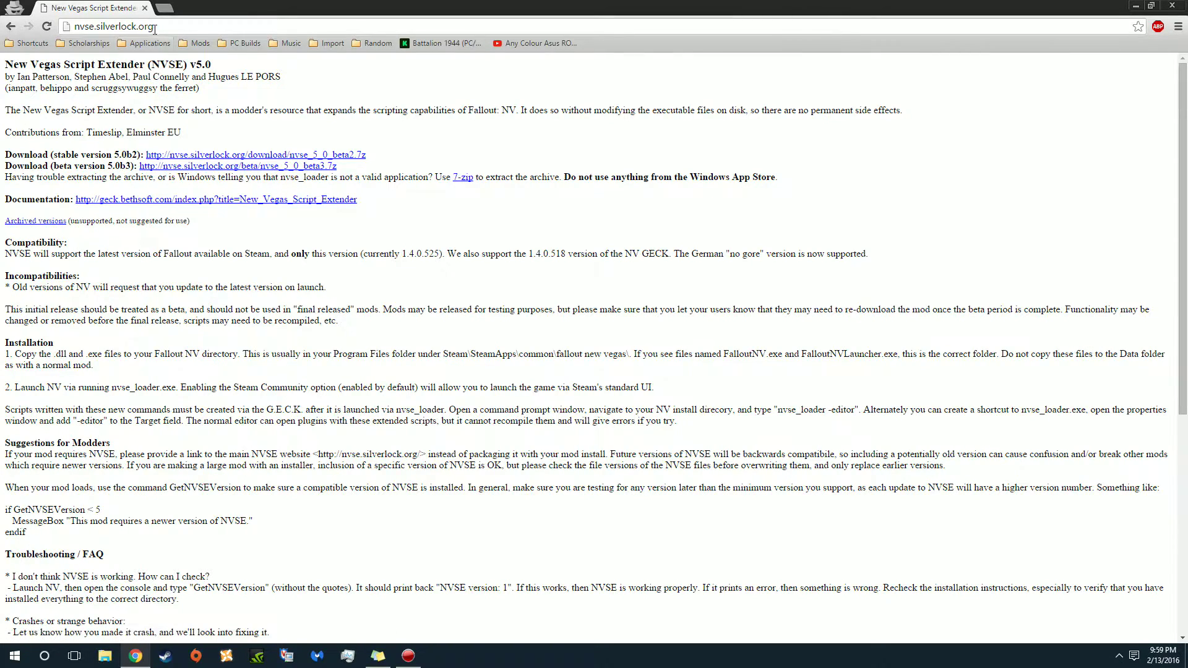
click(145, 7)
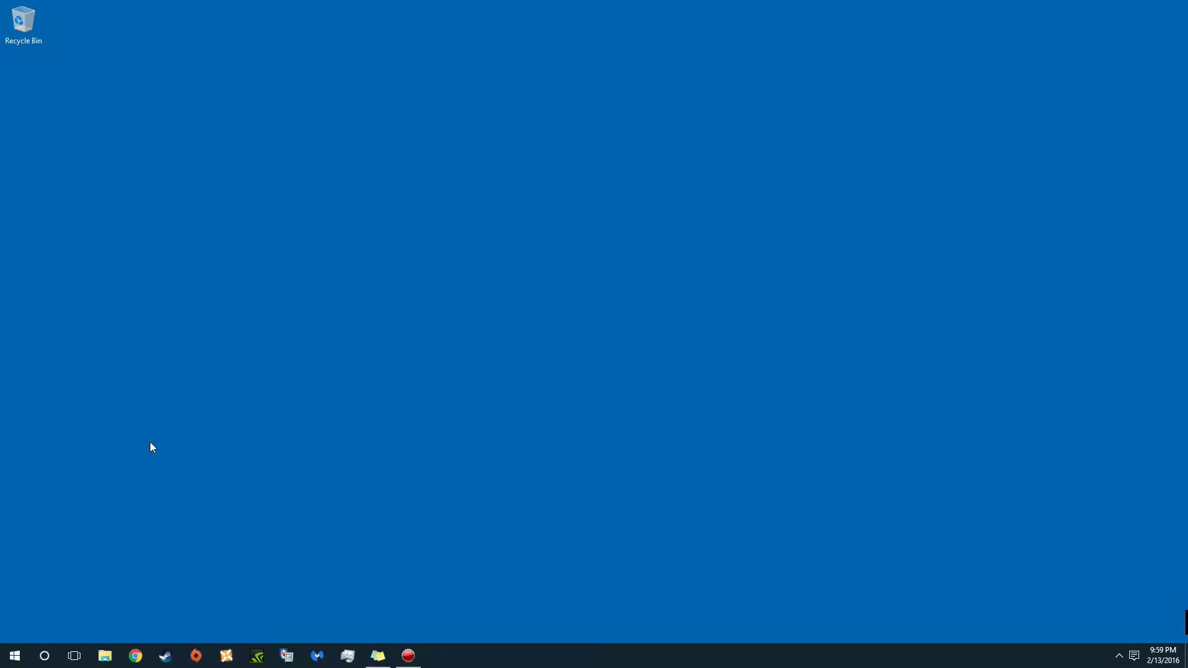
click(105, 656)
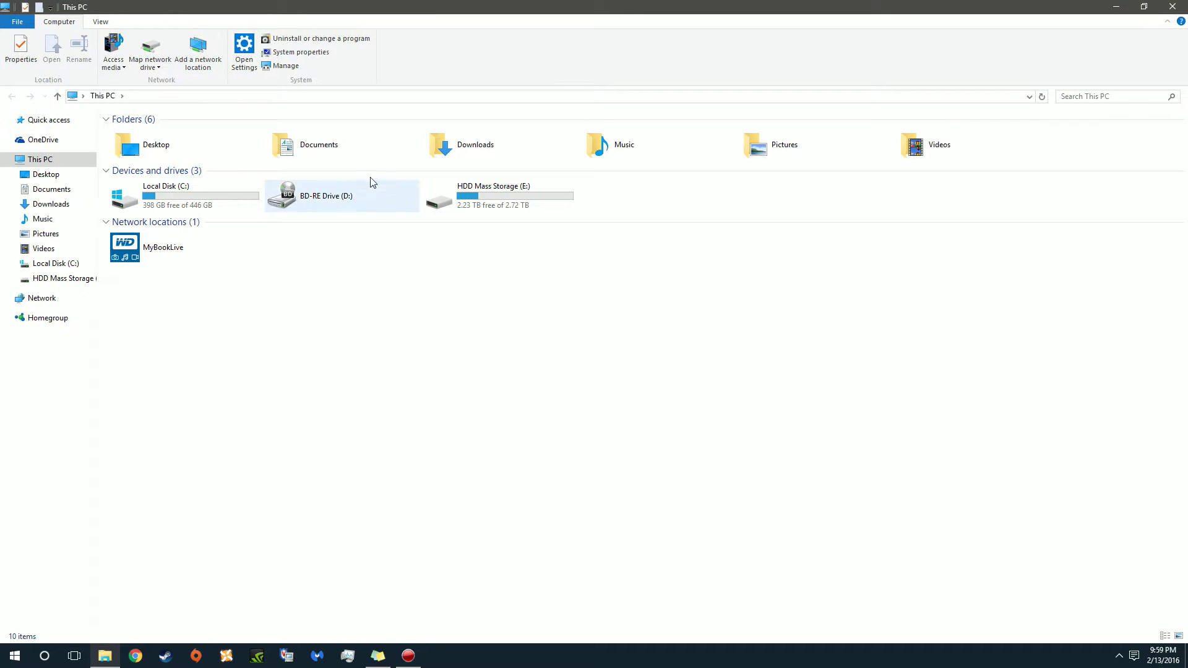
double_click(471, 147)
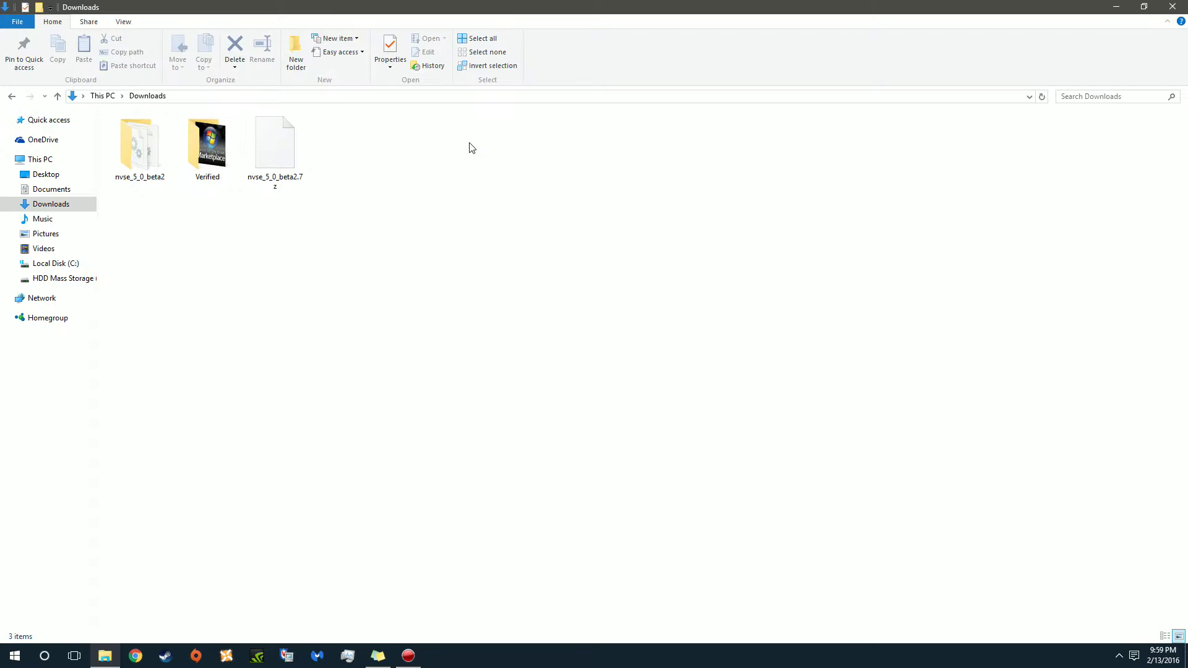
click(264, 153)
right_click(140, 147)
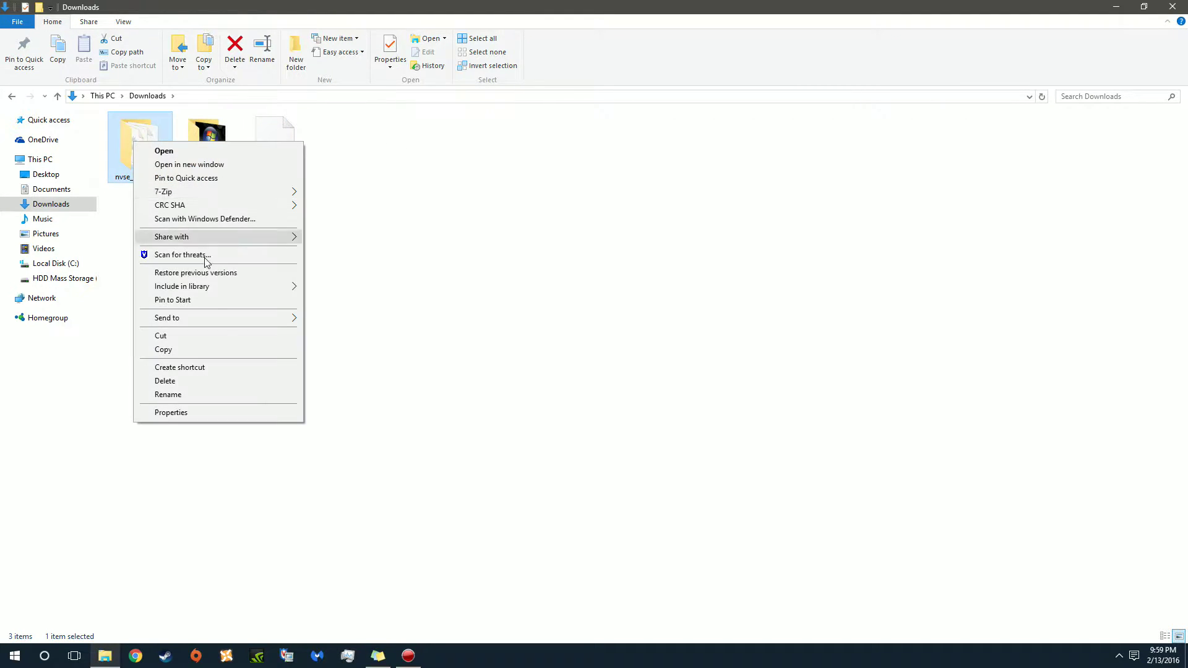
click(164, 380)
- Run a McAfee threat scan on nvse_5_0_beta2.7z, finding nothing, and close the results
right_click(212, 141)
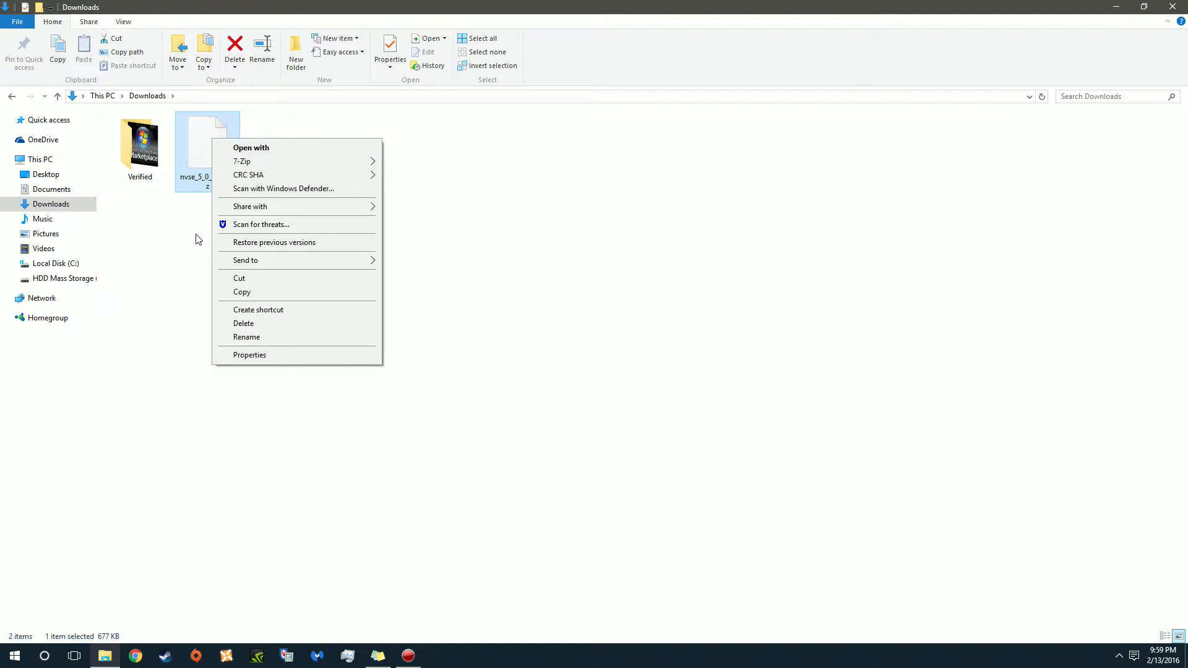
click(261, 225)
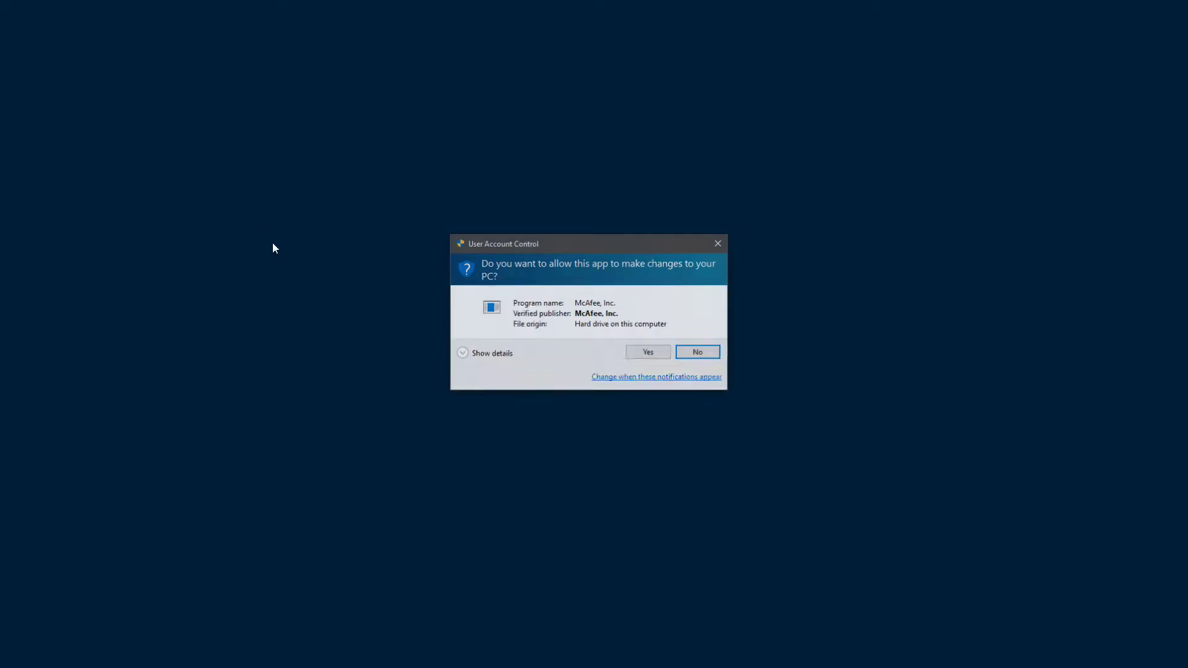
click(649, 352)
click(659, 321)
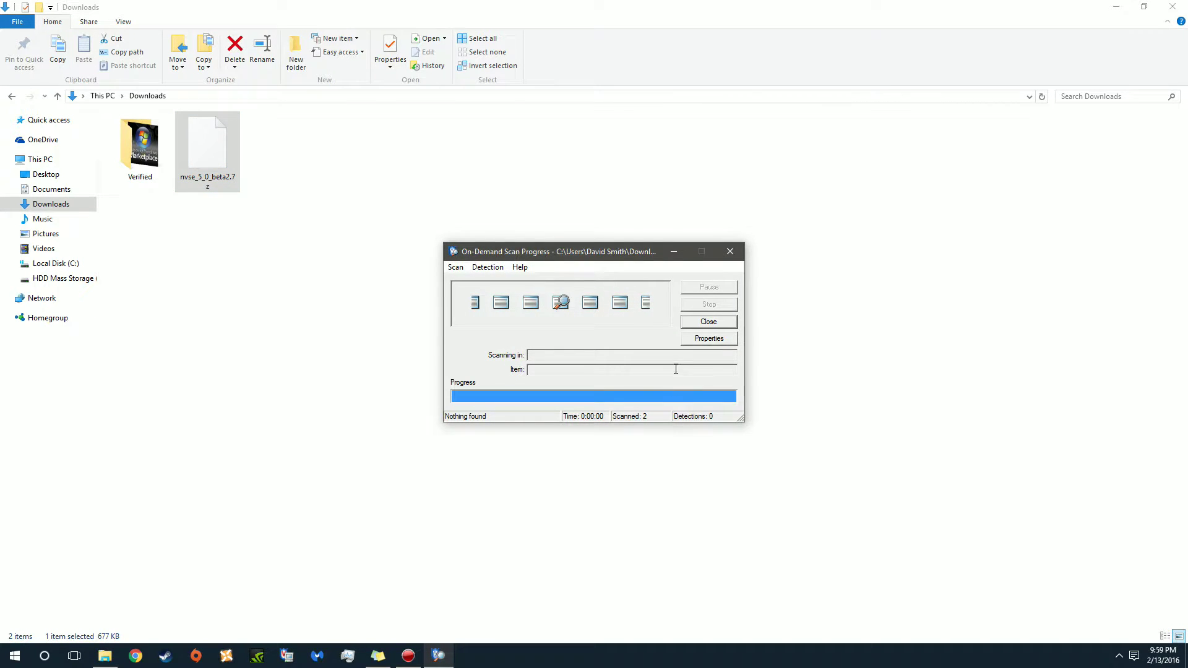
click(708, 321)
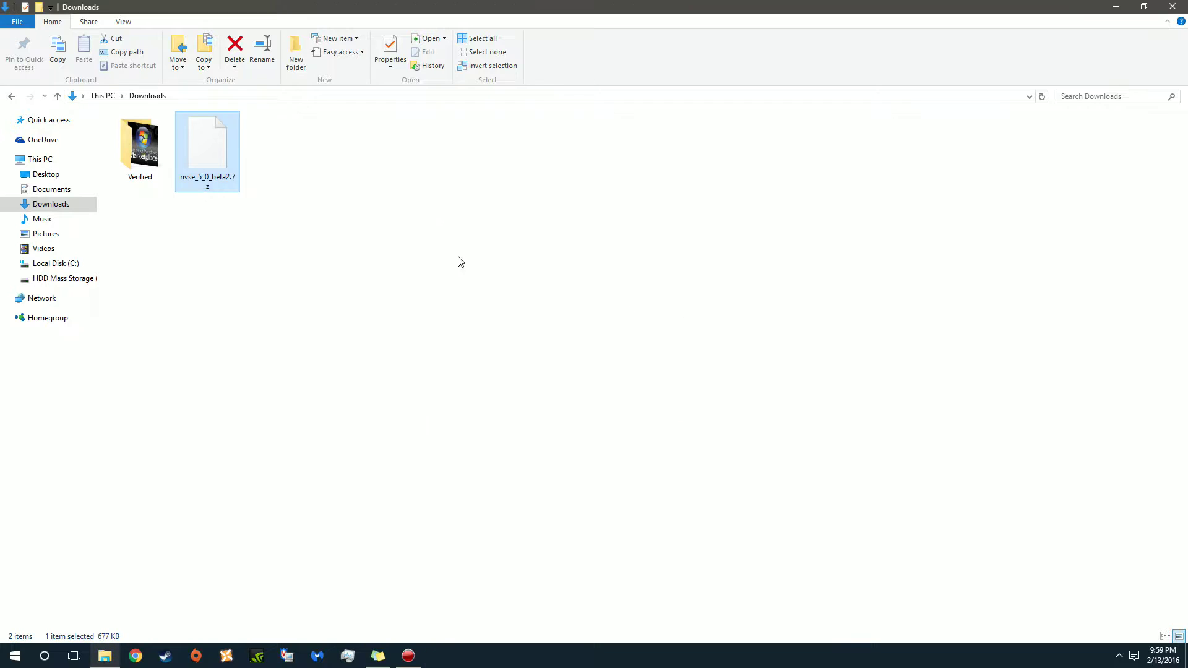
right_click(226, 142)
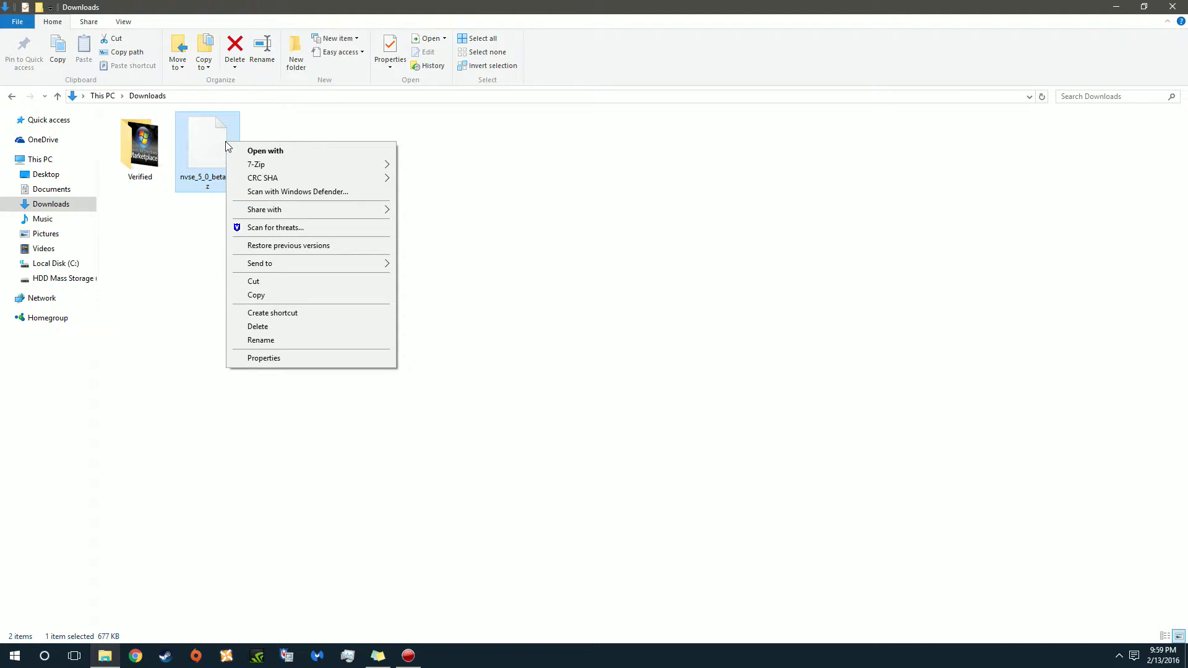
mouse_move(256, 165)
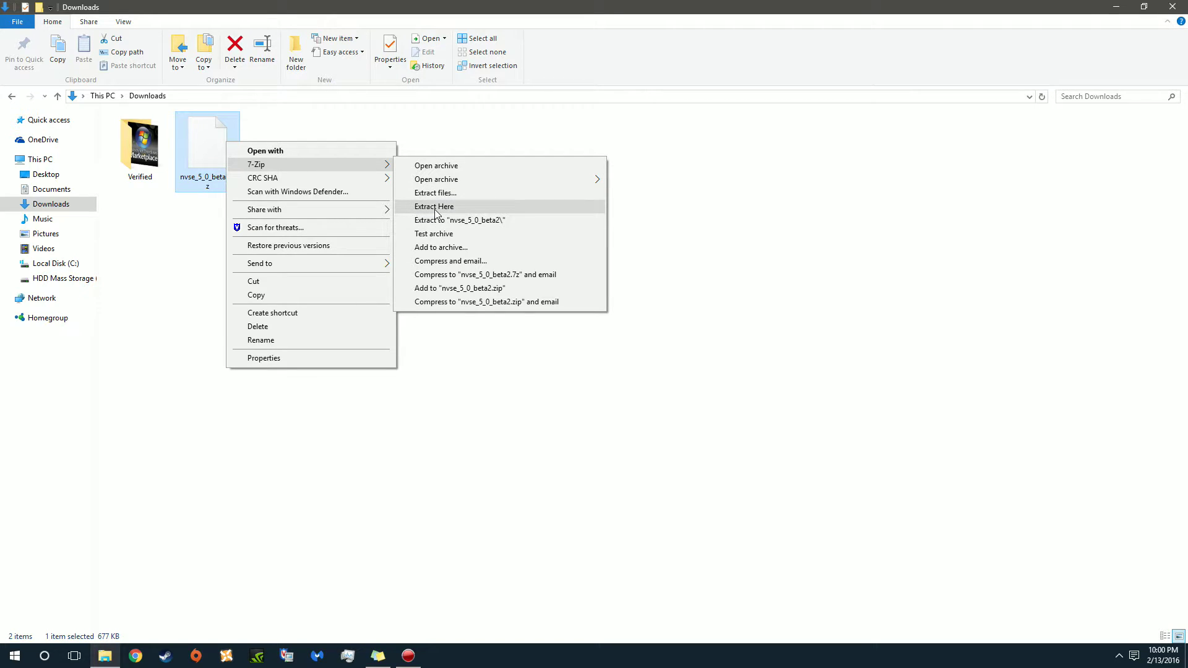
- Extract nvse_5_0_beta2.7z here with 7-Zip and enter the new nvse_5_0_beta2 folder
click(442, 147)
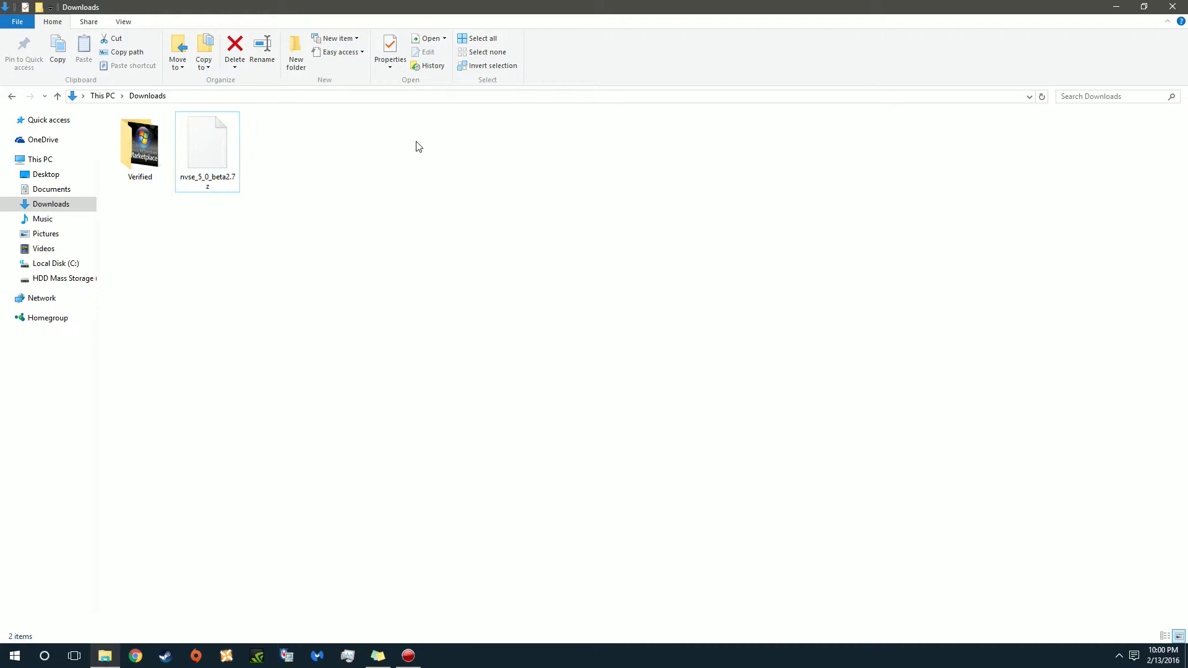
click(232, 152)
right_click(221, 146)
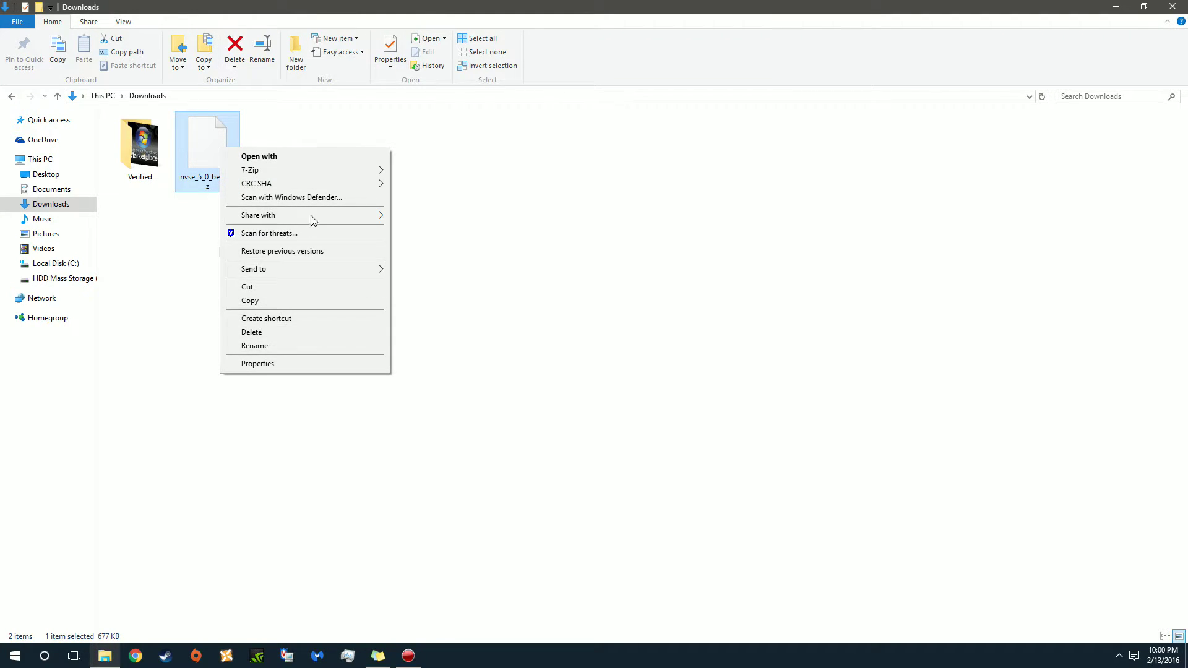
mouse_move(278, 169)
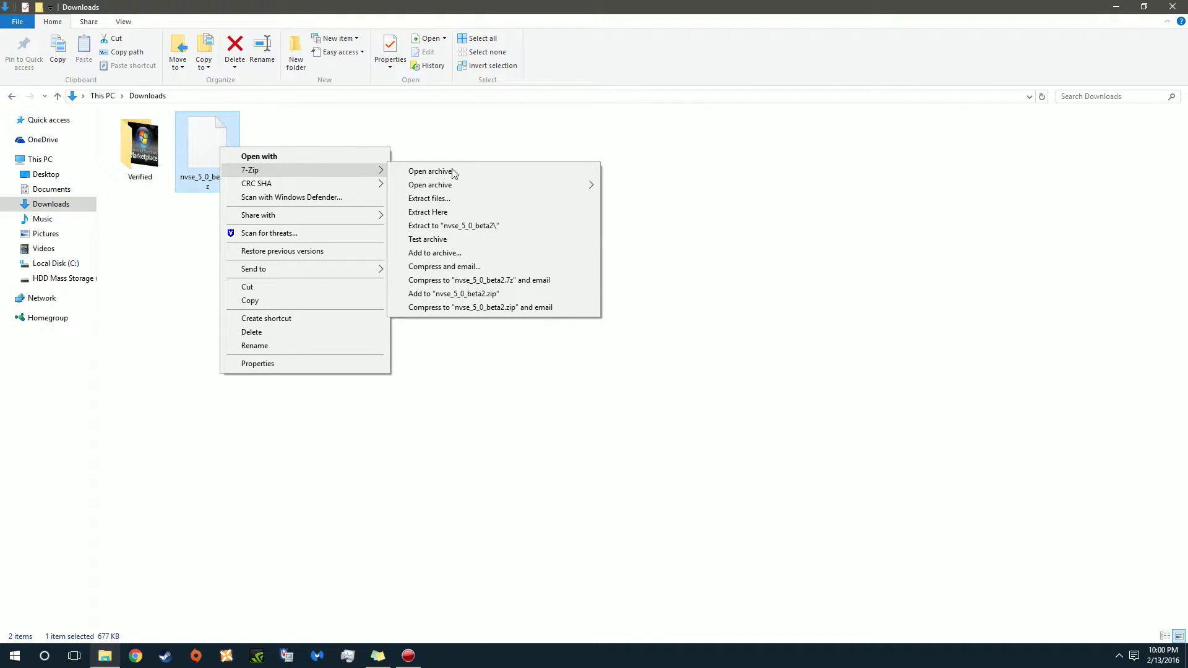
click(453, 212)
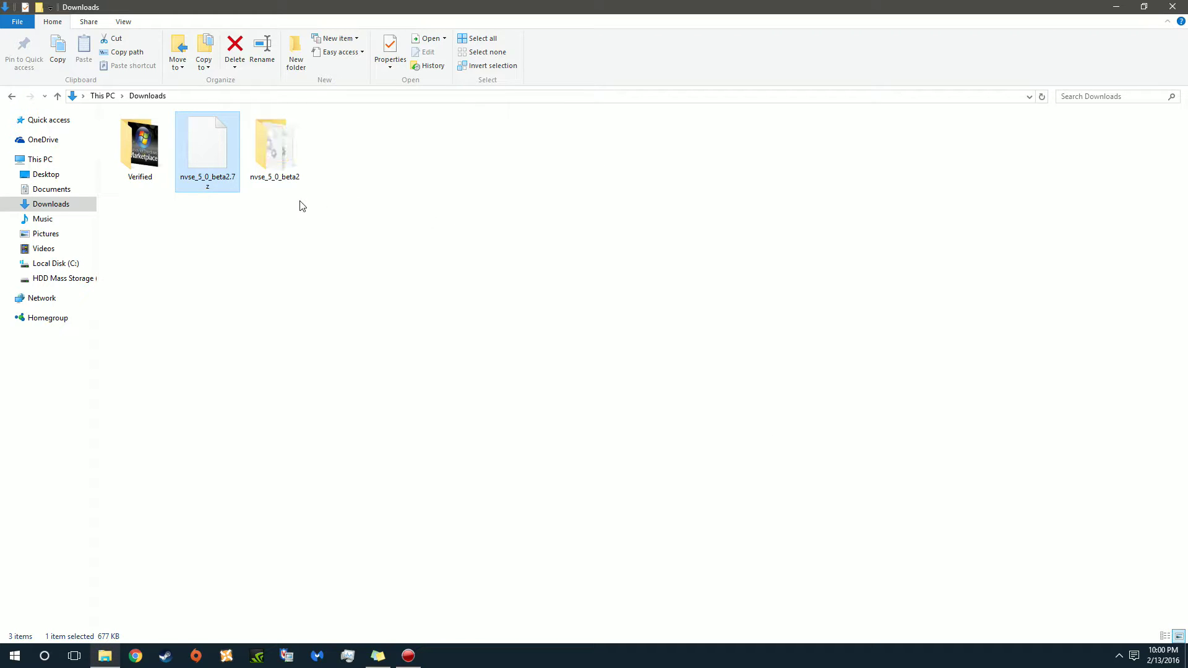
click(280, 205)
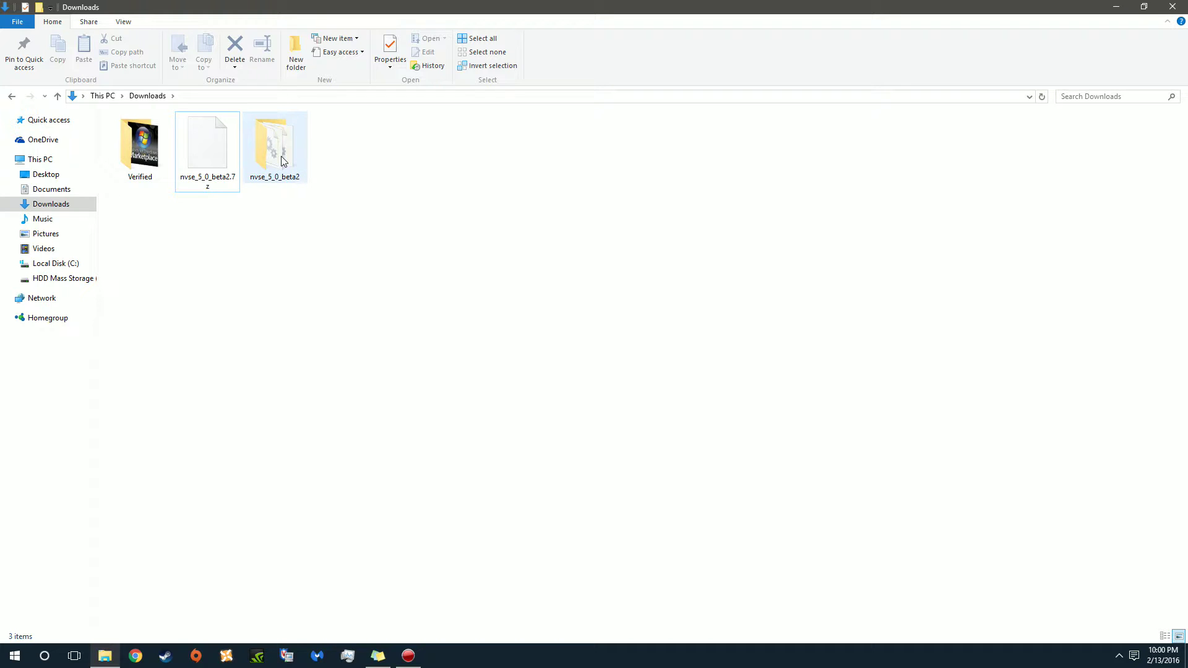
click(282, 160)
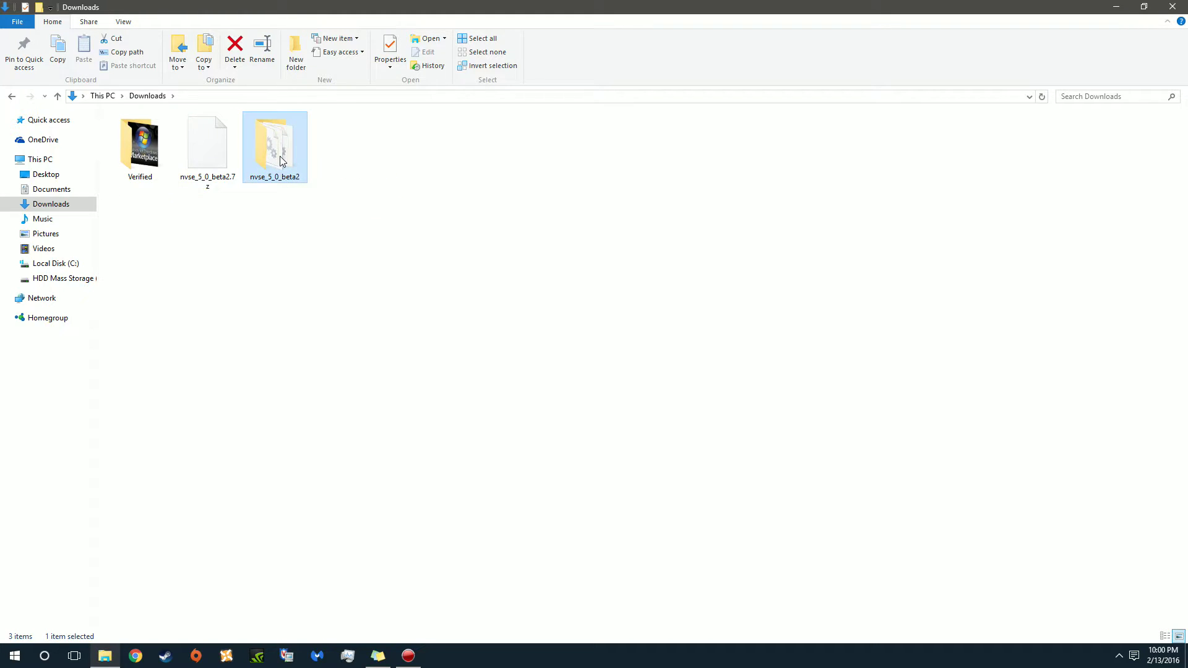
double_click(283, 160)
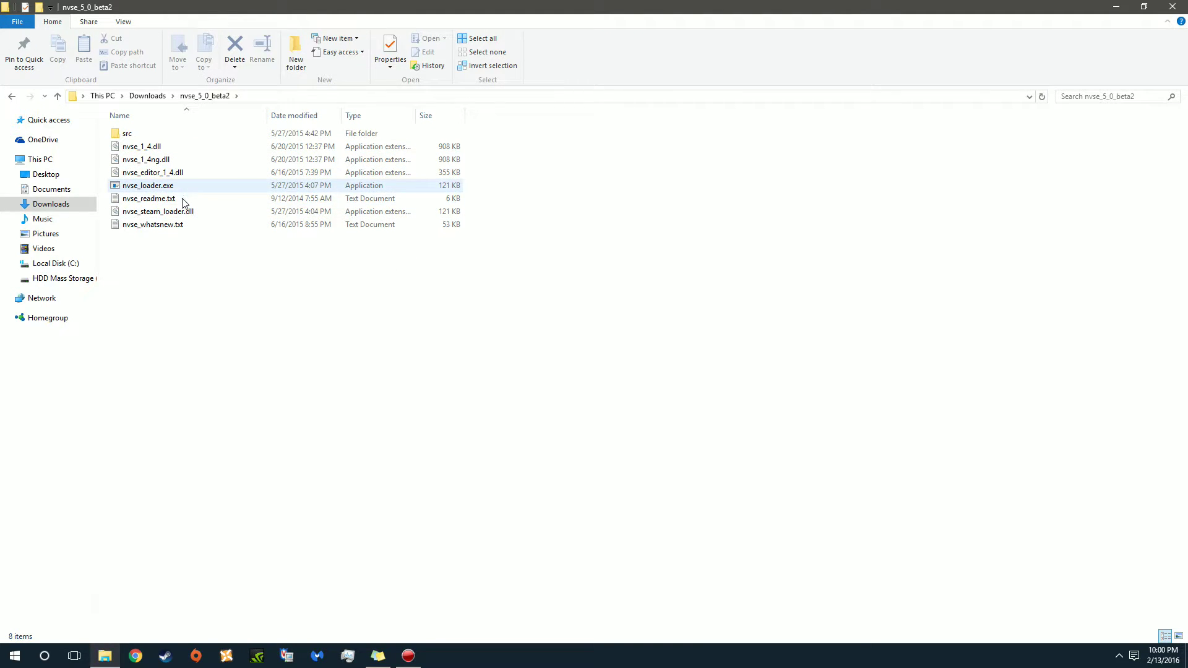
- Select the seven NVSE files below src, including nvse_loader.exe, and copy them
click(161, 185)
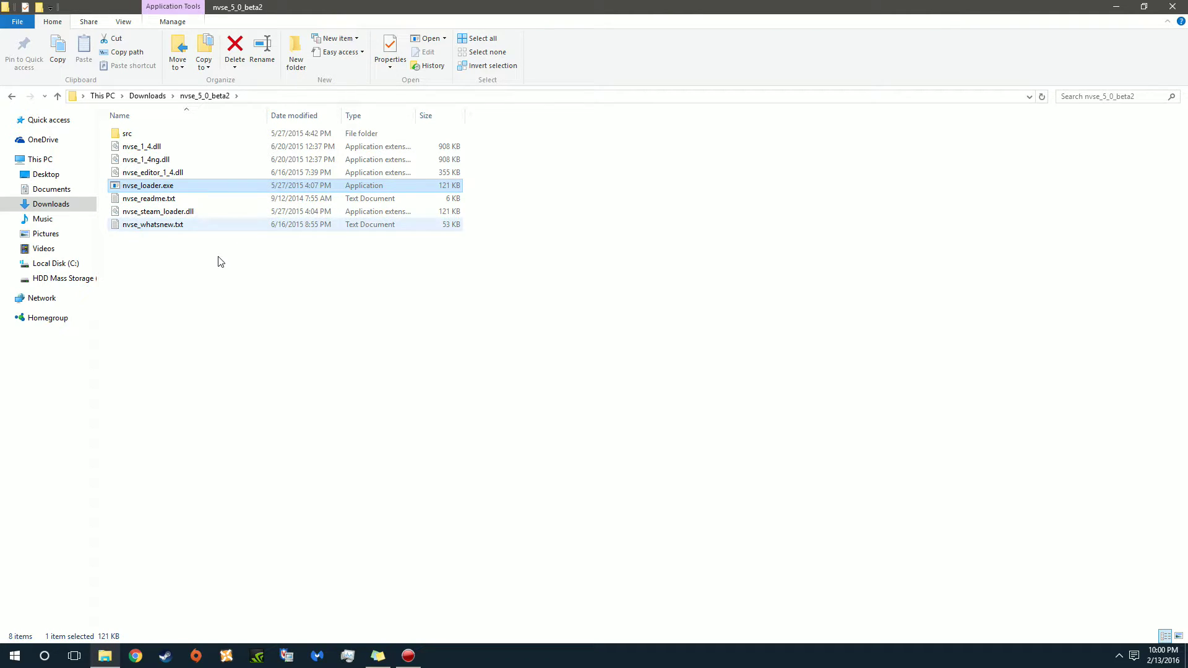
click(156, 254)
drag(156, 255, 147, 149)
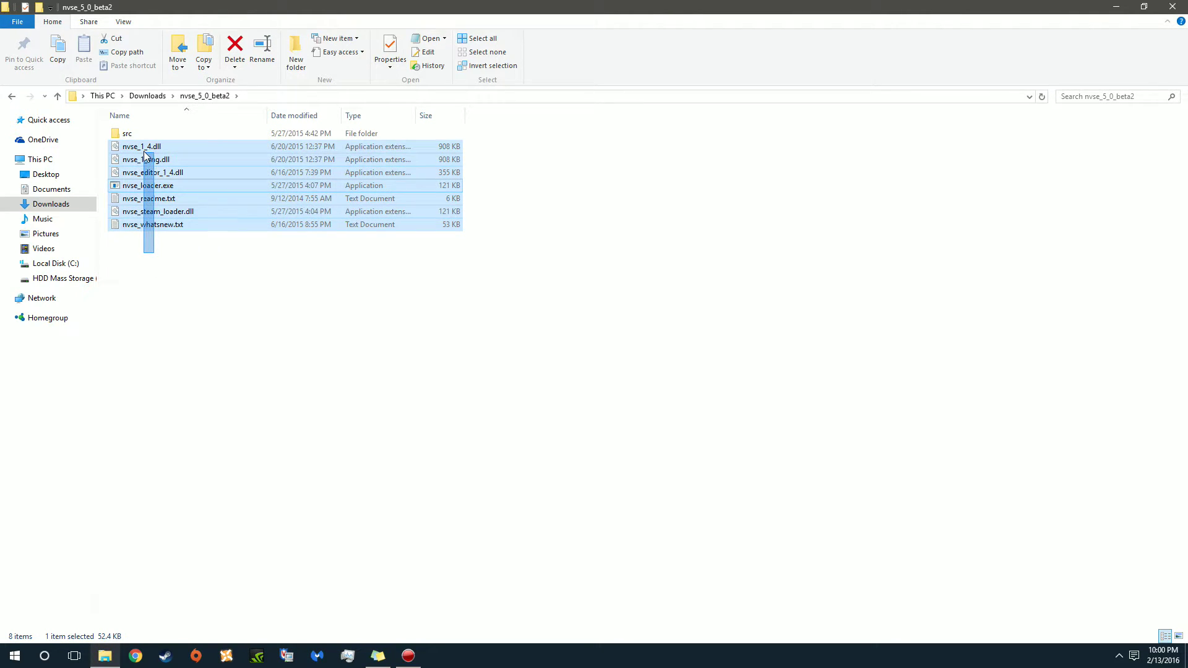
right_click(149, 158)
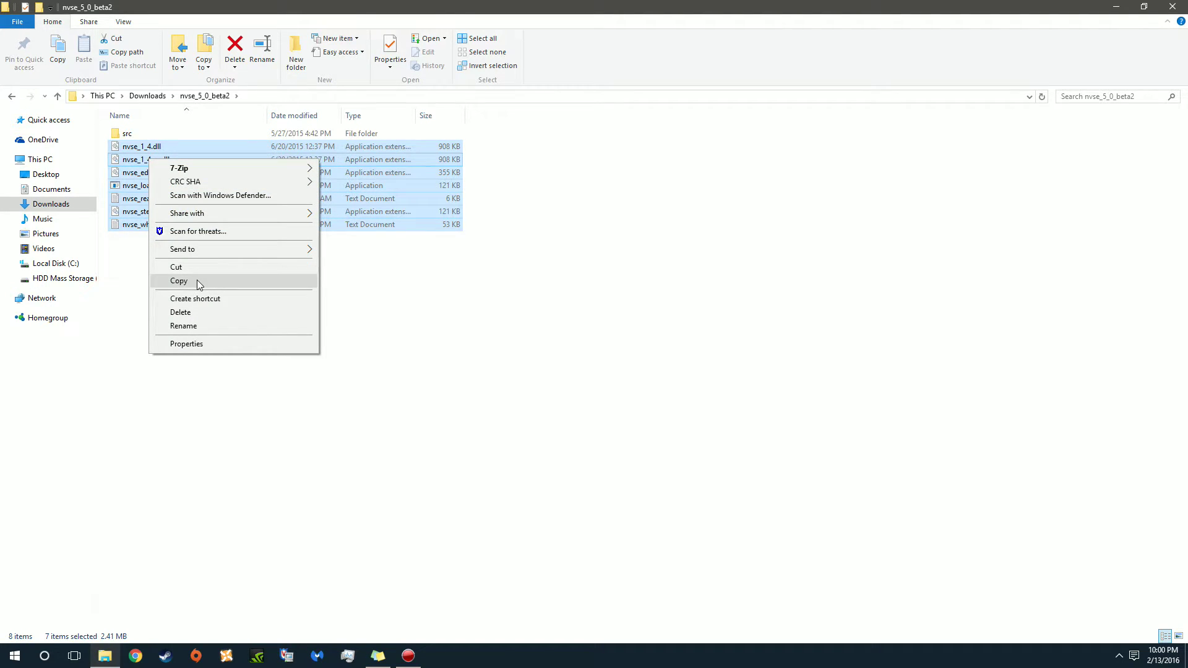
click(197, 280)
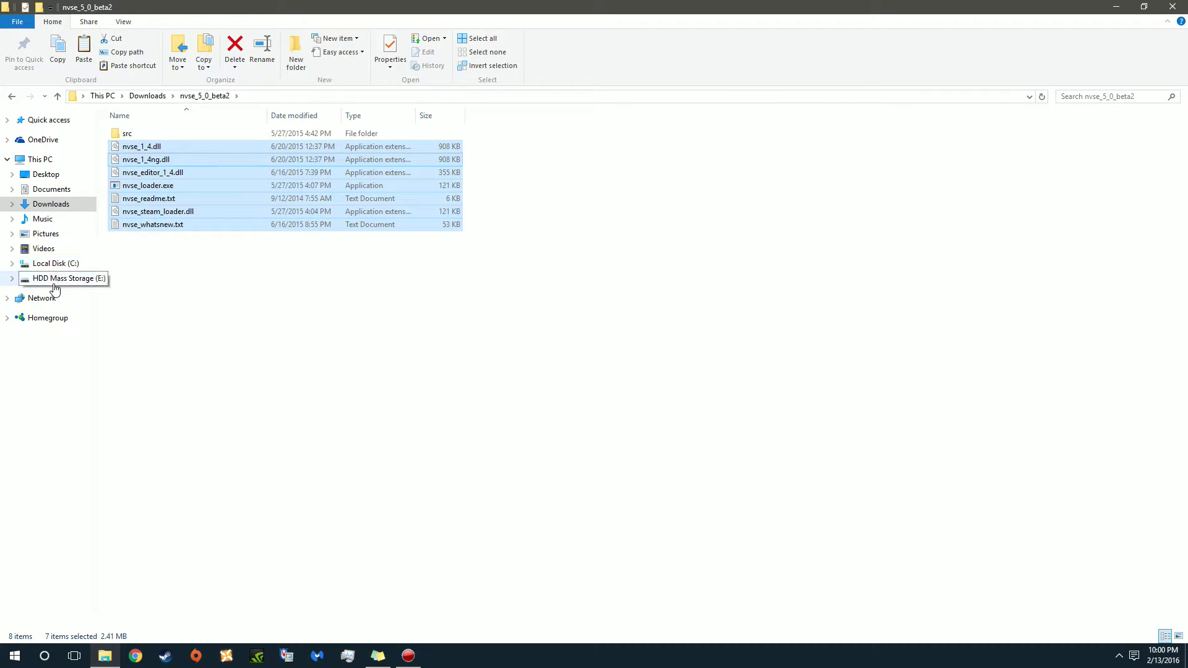
- Navigate E:\Program Files (x86)\Steam\steamapps\common into the Fallout New Vegas folder
click(51, 278)
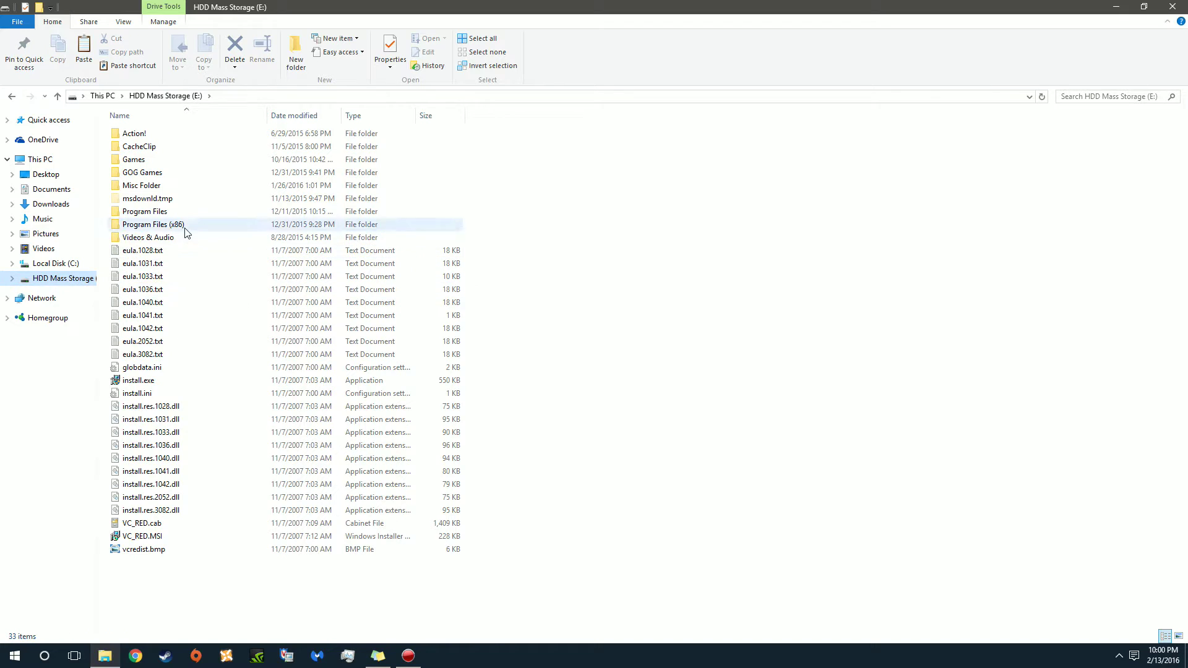
double_click(154, 224)
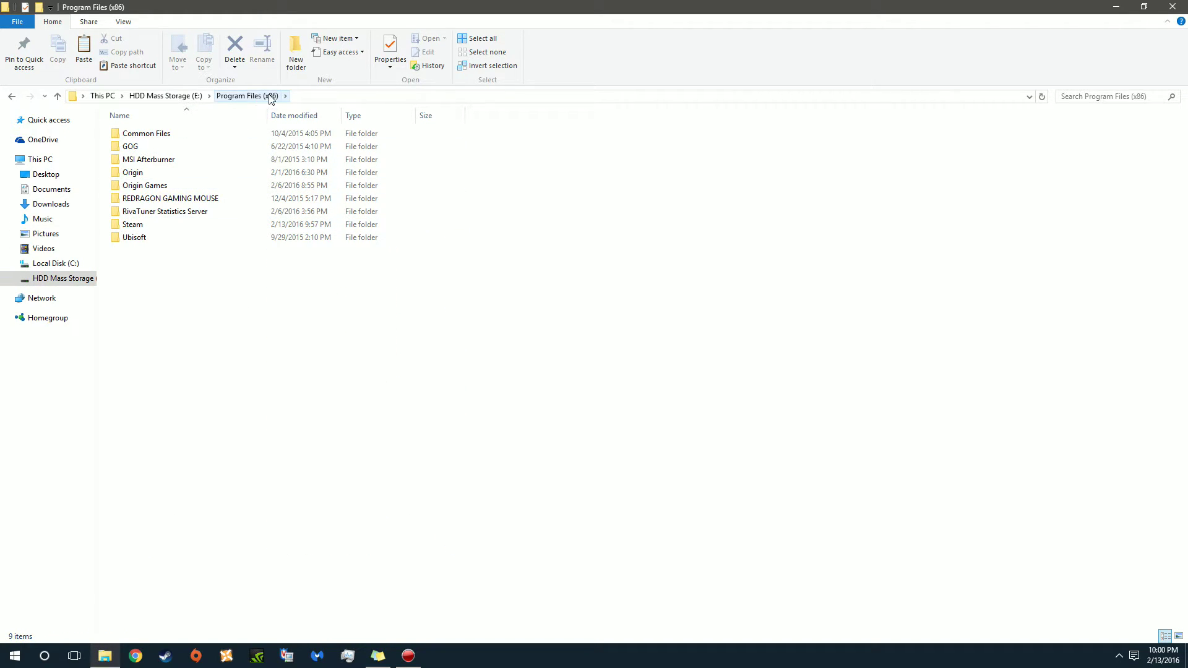
double_click(132, 223)
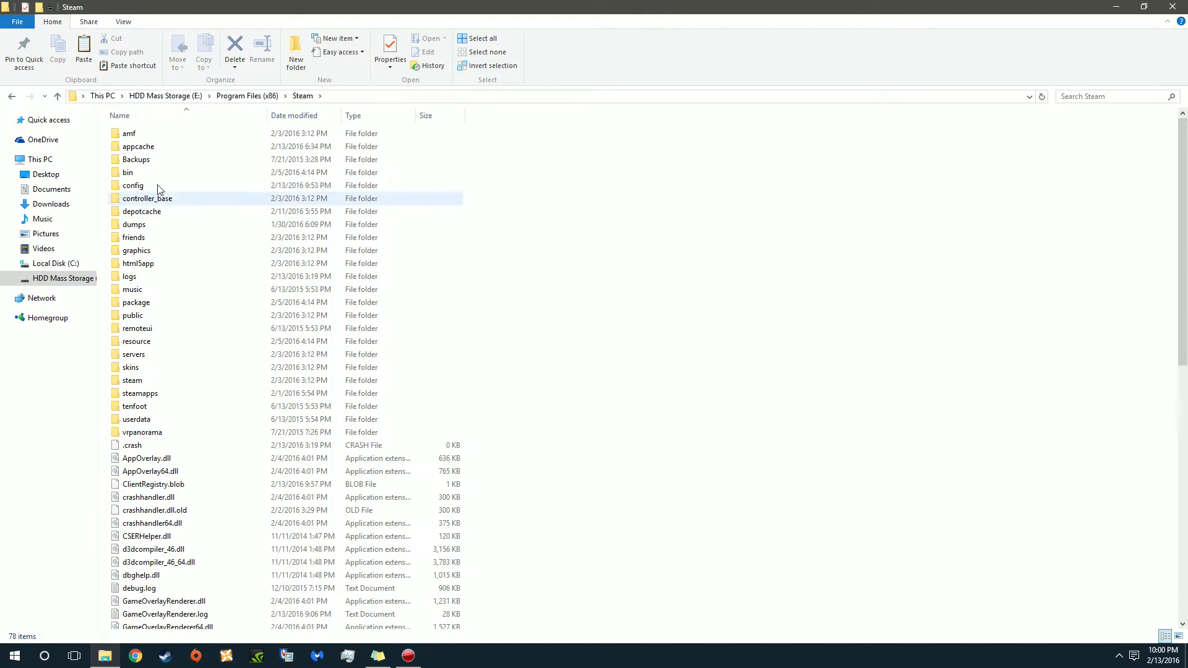
double_click(151, 397)
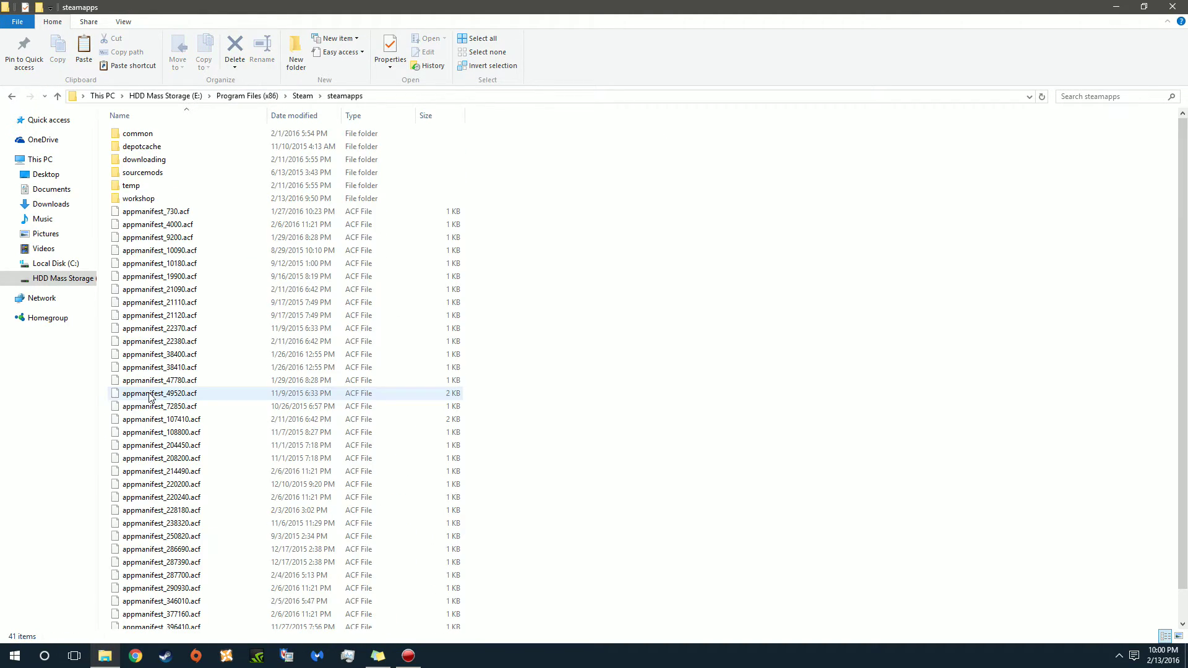
double_click(138, 133)
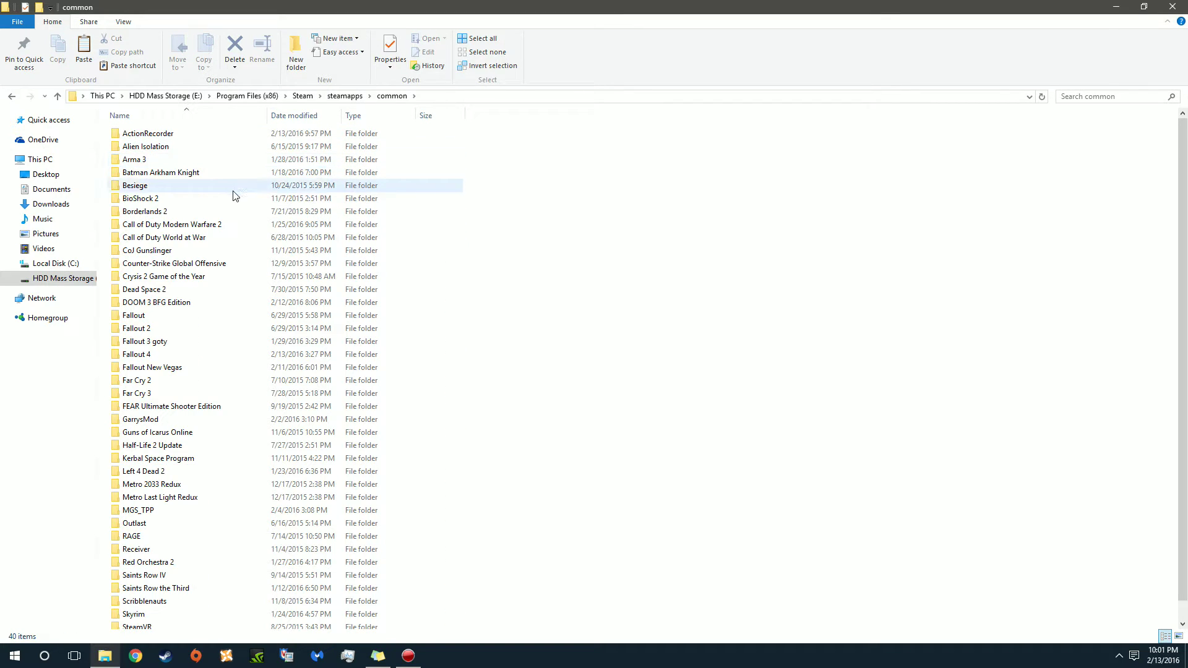
scroll(230, 195, down, 1)
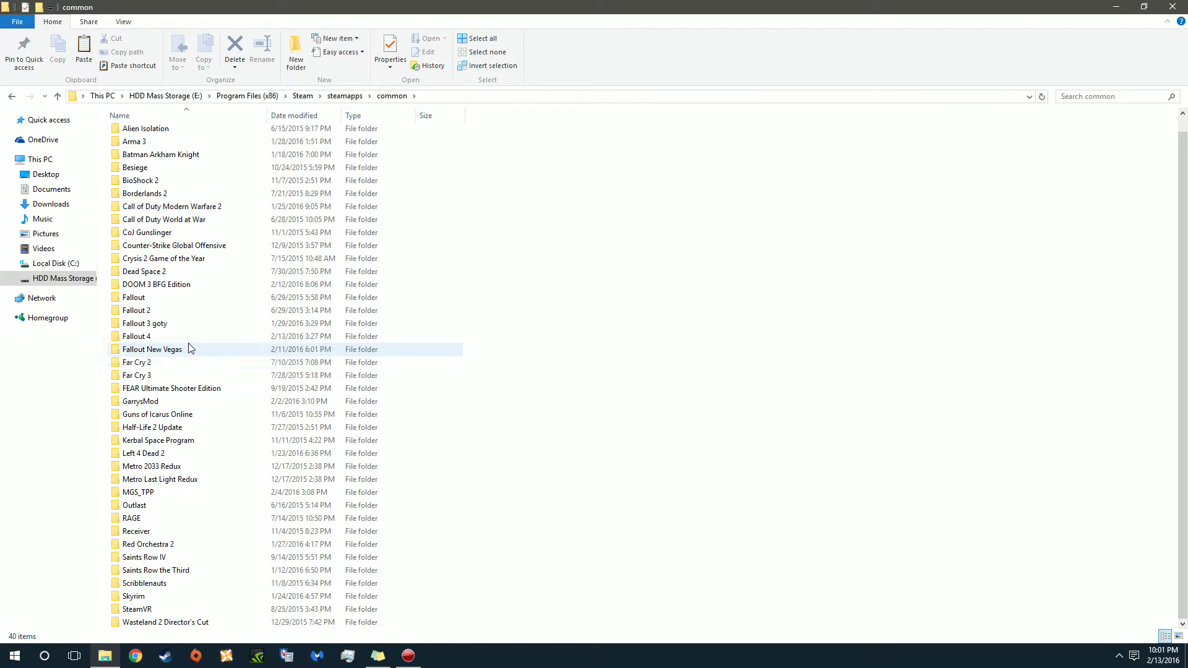
double_click(153, 350)
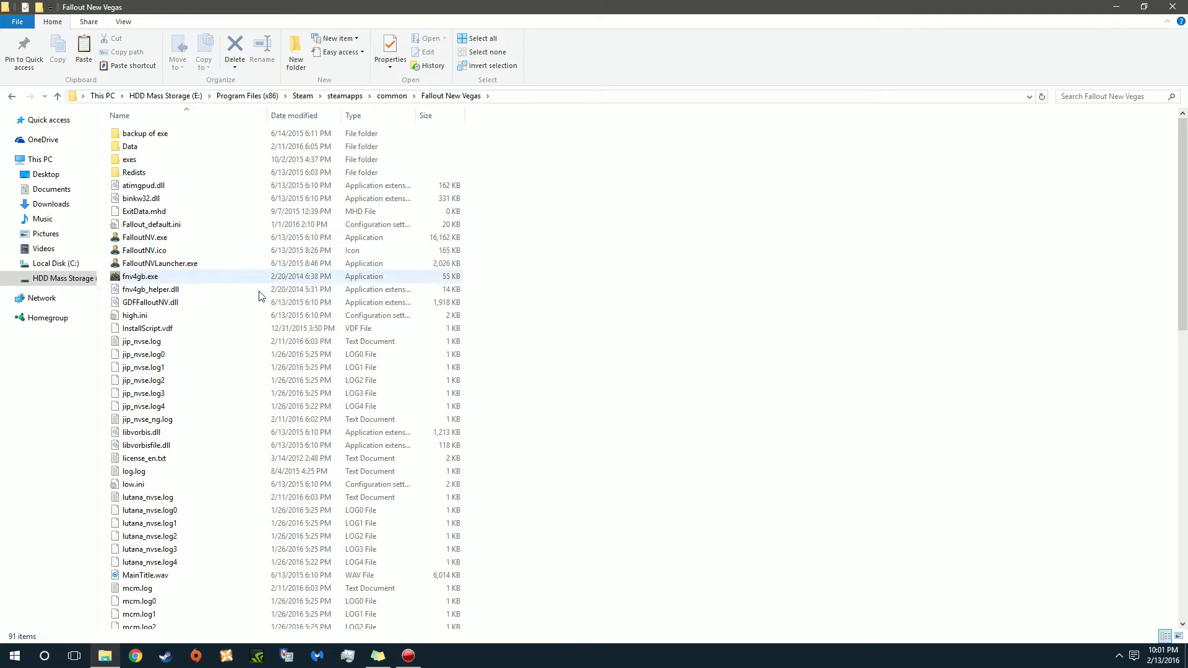
scroll(239, 260, down, 7)
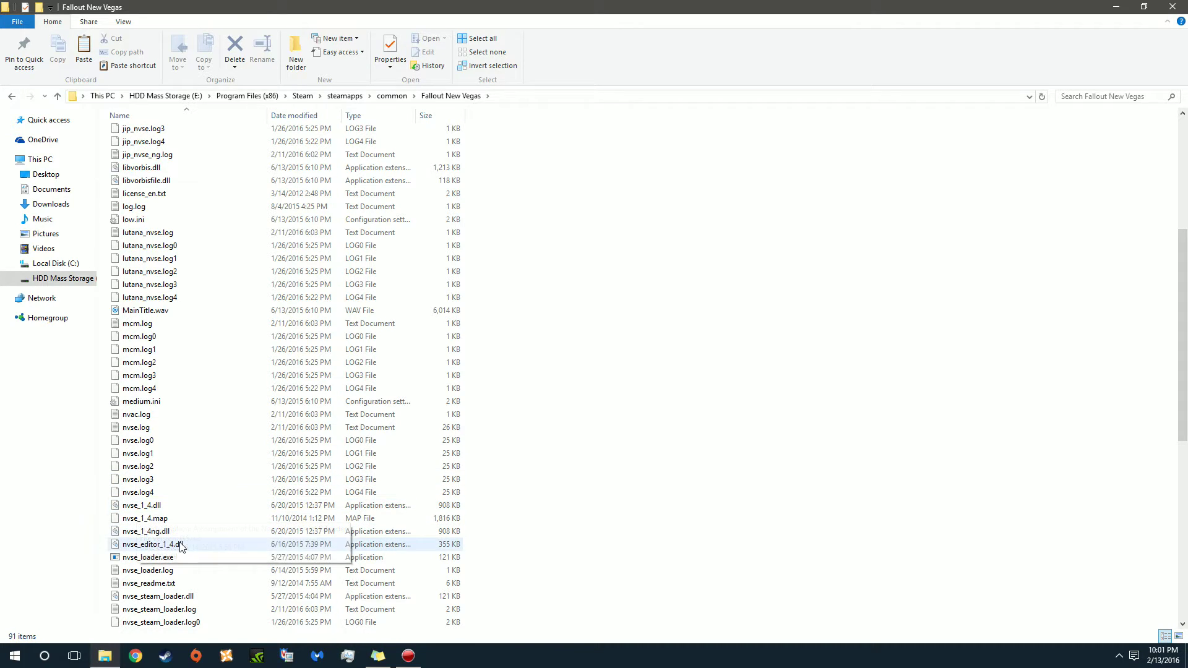
scroll(572, 249, up, 10)
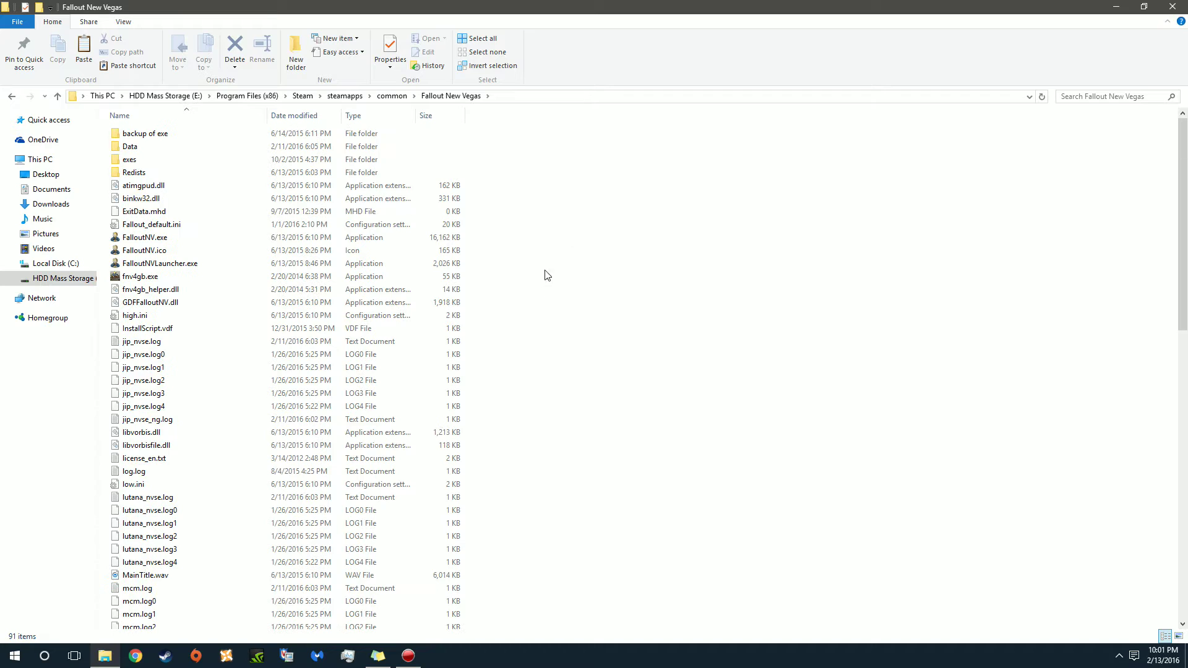
scroll(260, 334, down, 3)
scroll(253, 323, up, 3)
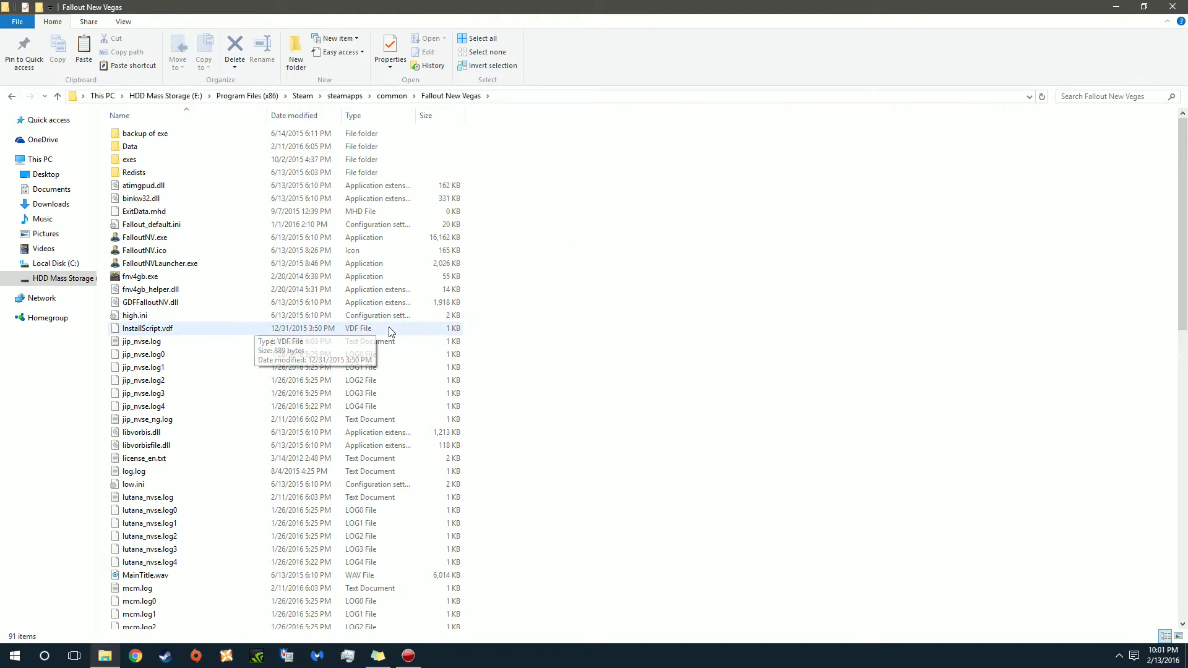
scroll(306, 334, down, 4)
- Bring up the folder's context menu on empty space in Fallout New Vegas
right_click(584, 225)
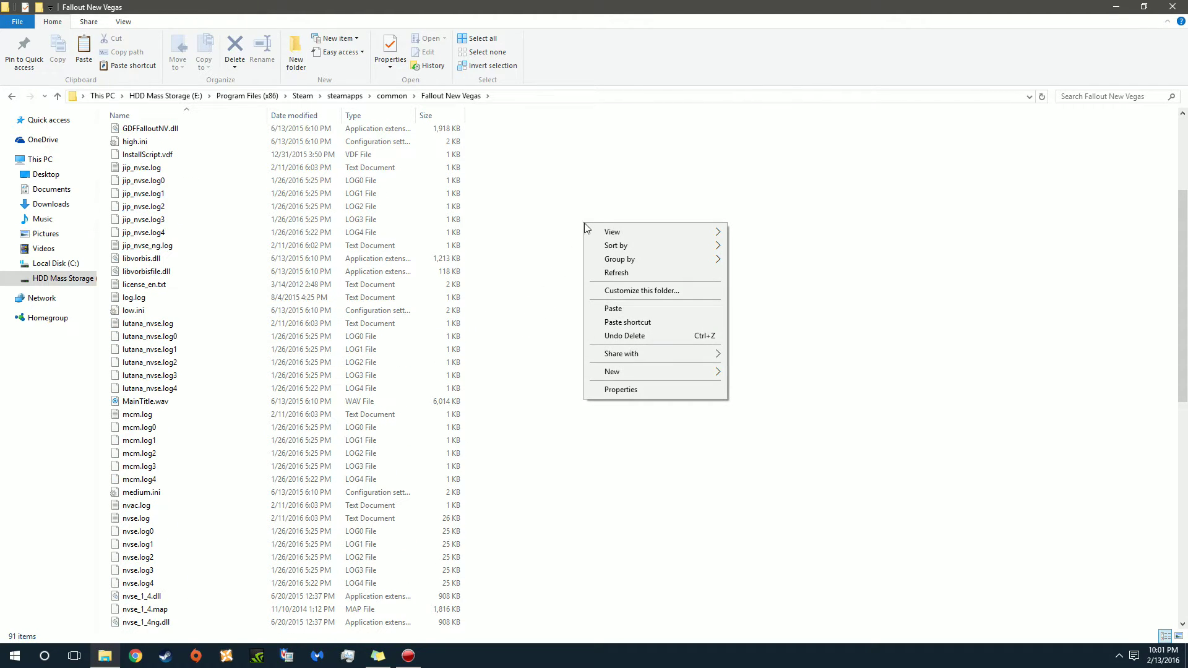
- Paste the seven NVSE files, replacing the same-named files, and select nvse_loader.exe
click(619, 312)
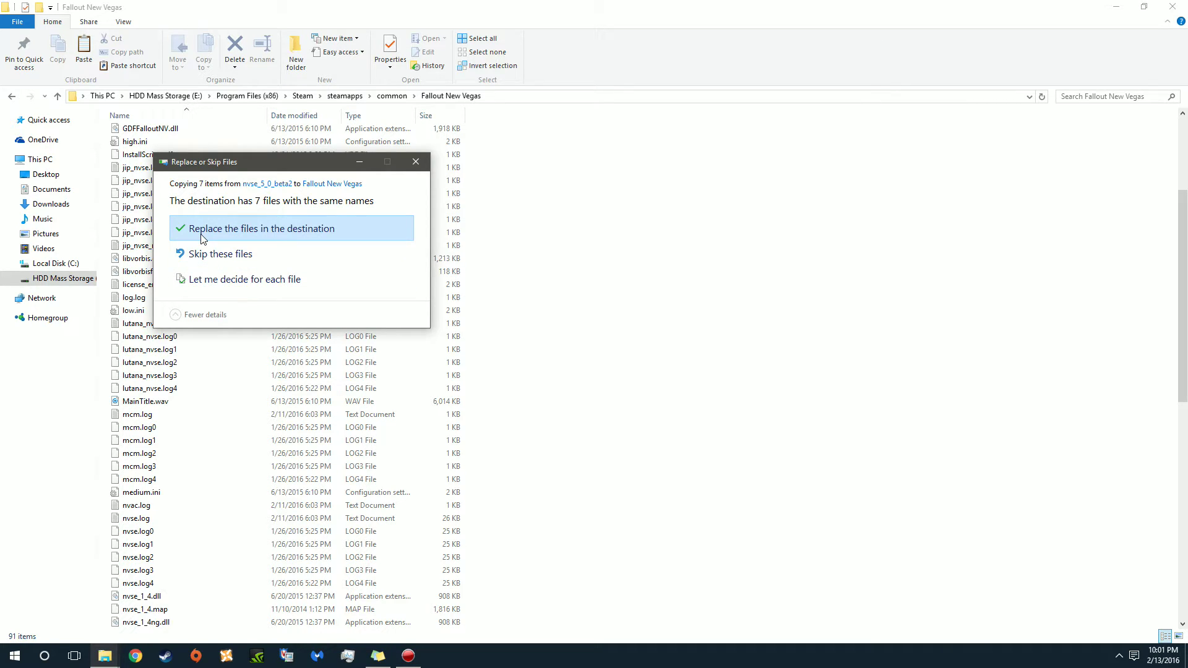
click(235, 232)
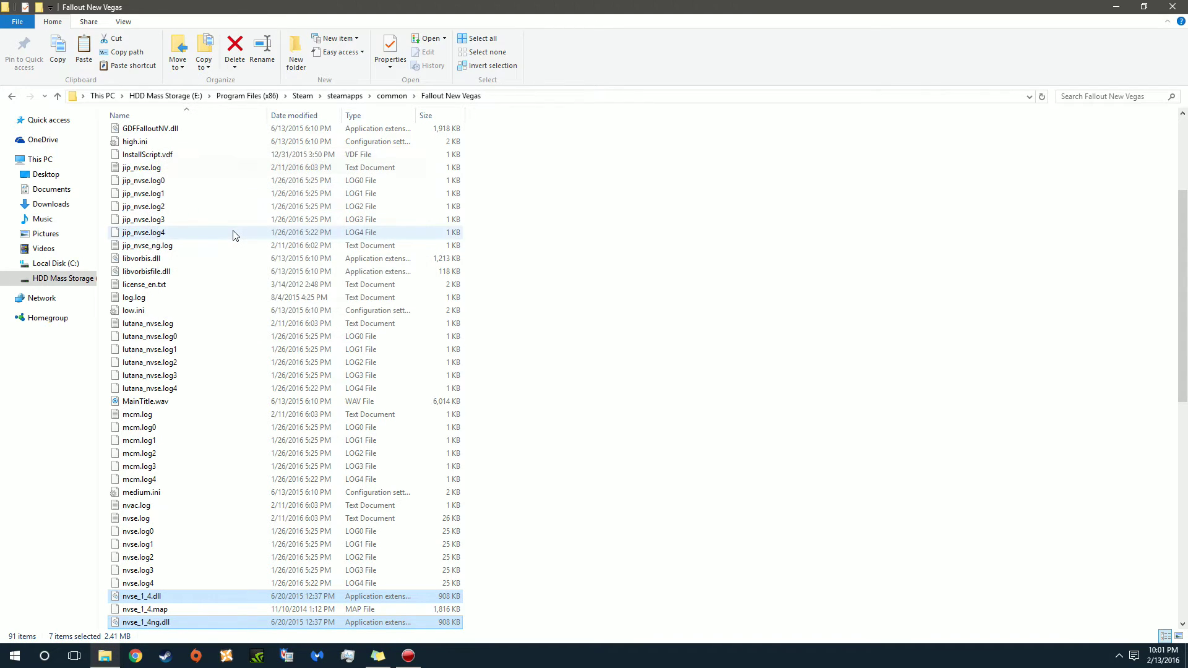
click(517, 352)
scroll(520, 343, down, 5)
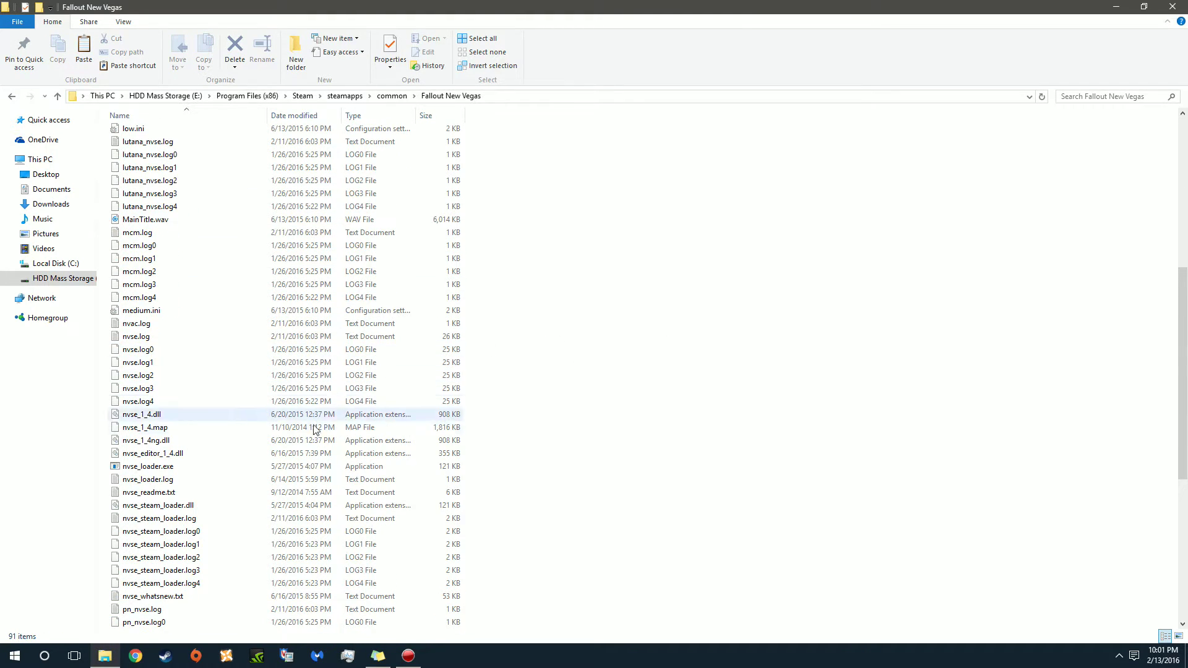
click(158, 468)
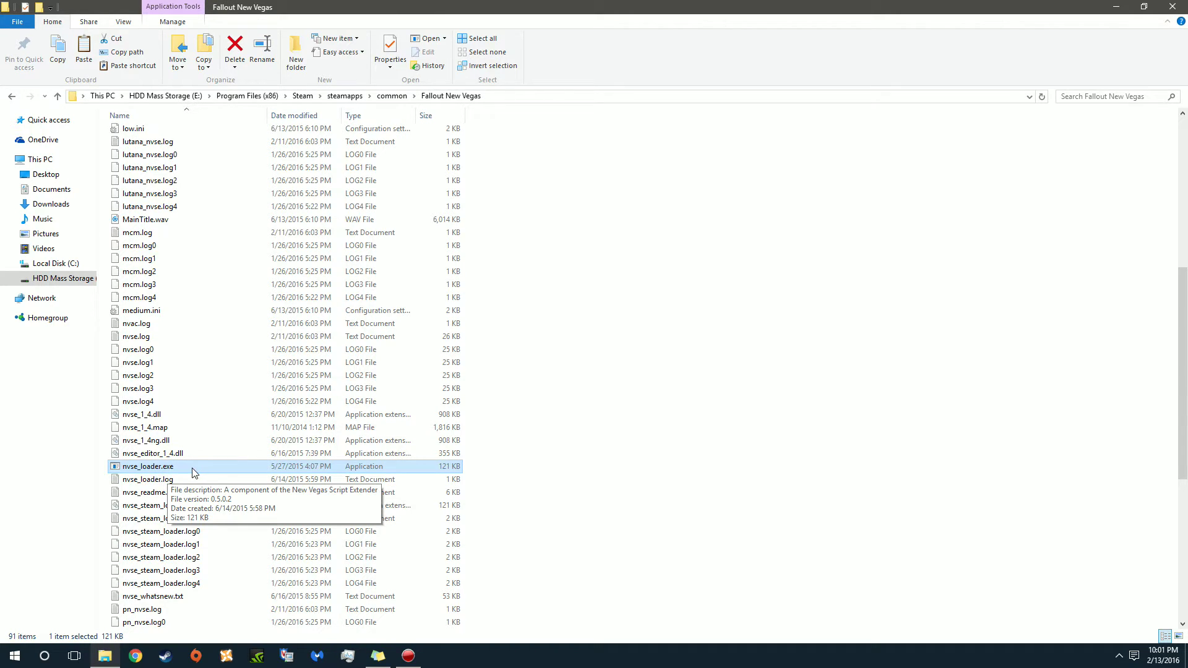
- Send nvse_loader.exe to the desktop as a shortcut and minimize File Explorer
right_click(192, 470)
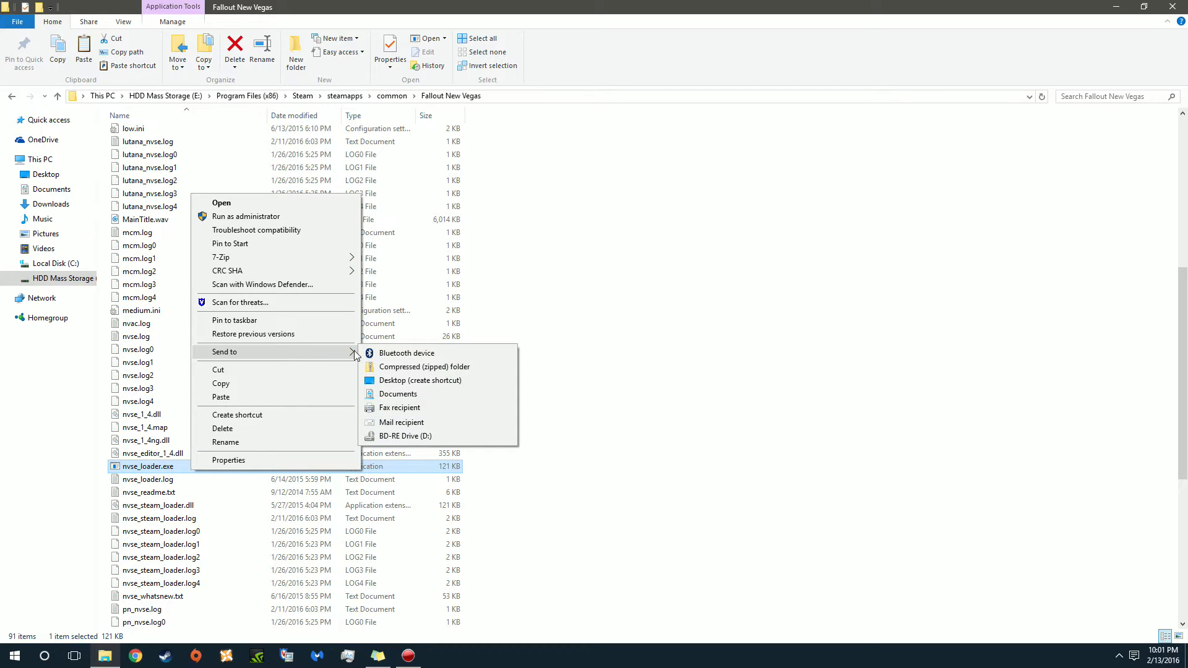
mouse_move(224, 352)
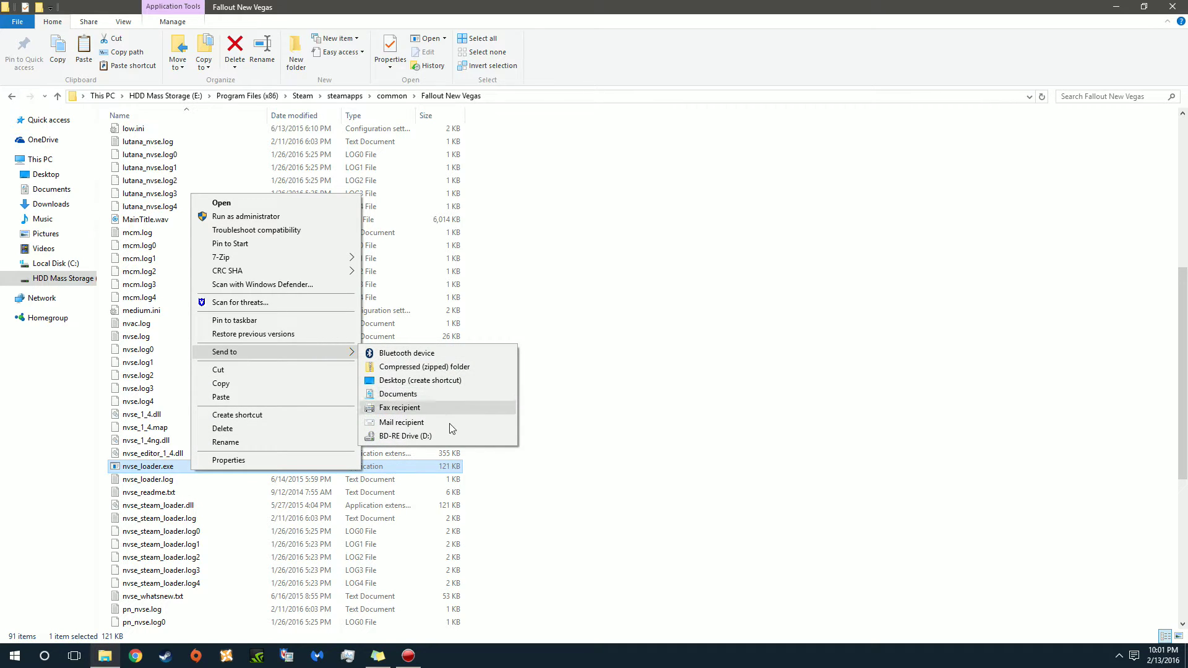
click(431, 382)
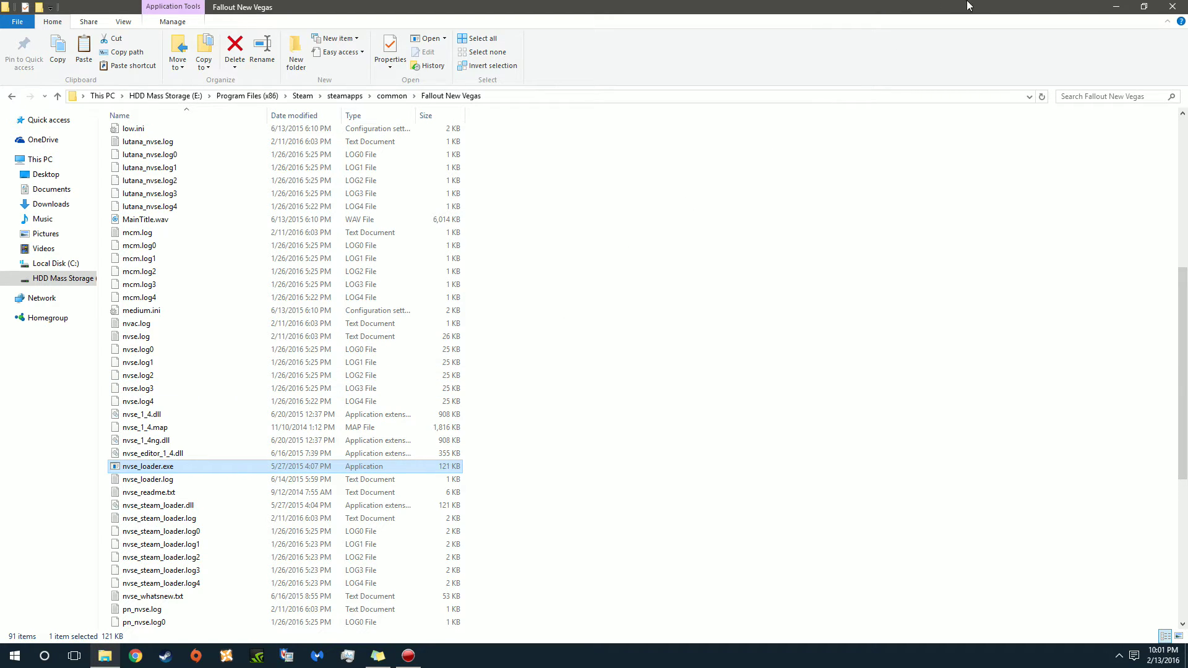
click(1121, 6)
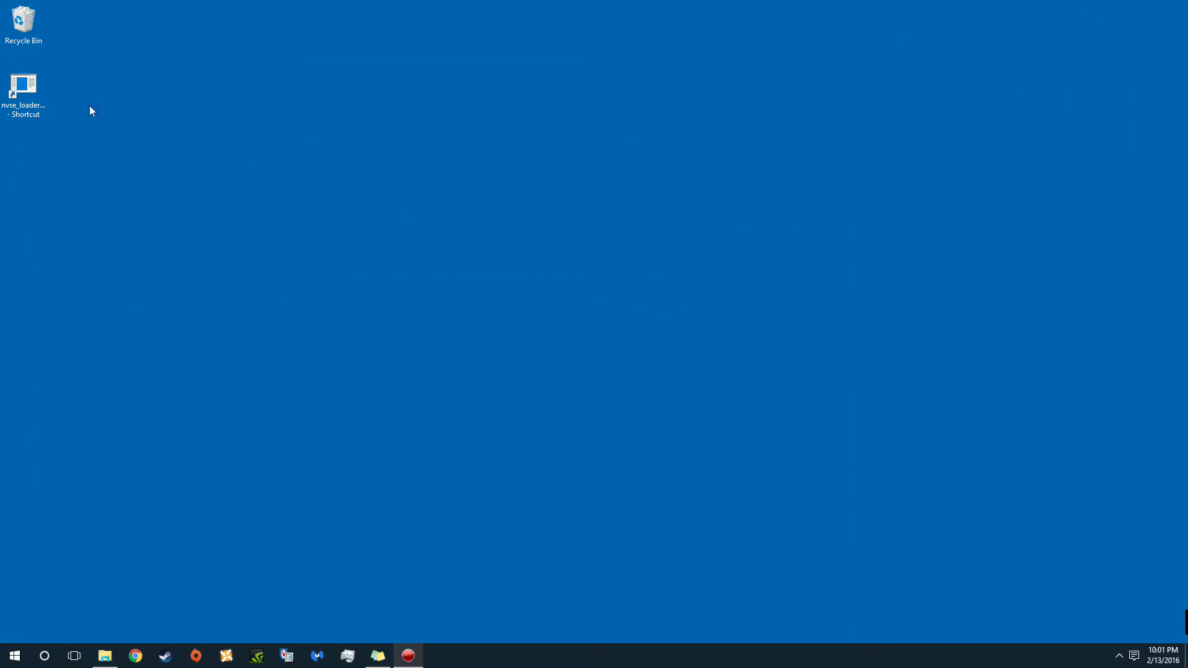
- Move the shortcut toward the desktop middle and rename it 'New Vegas Modded'
drag(67, 110, 428, 186)
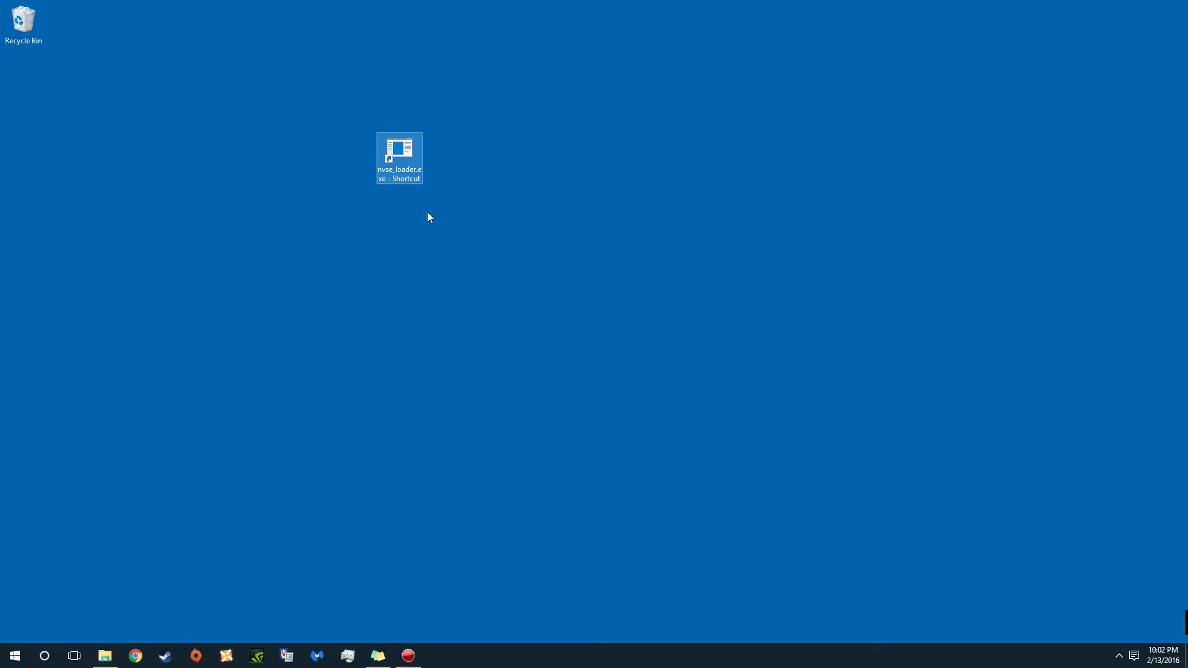
click(399, 179)
click(398, 172)
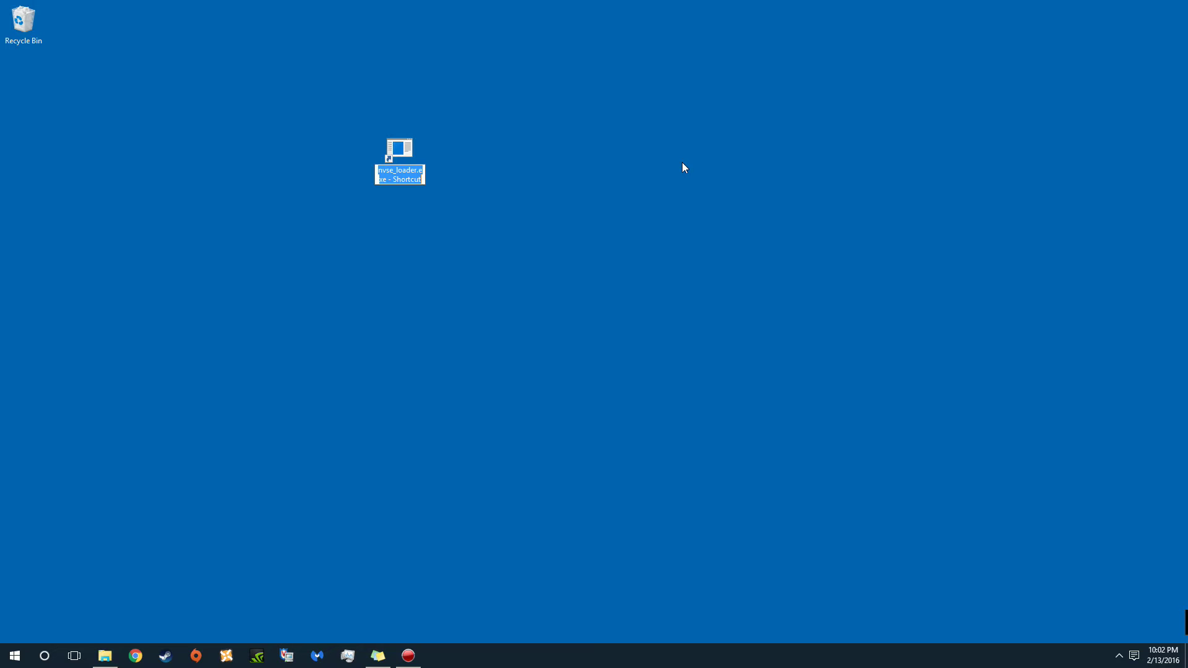
text(New Ve)
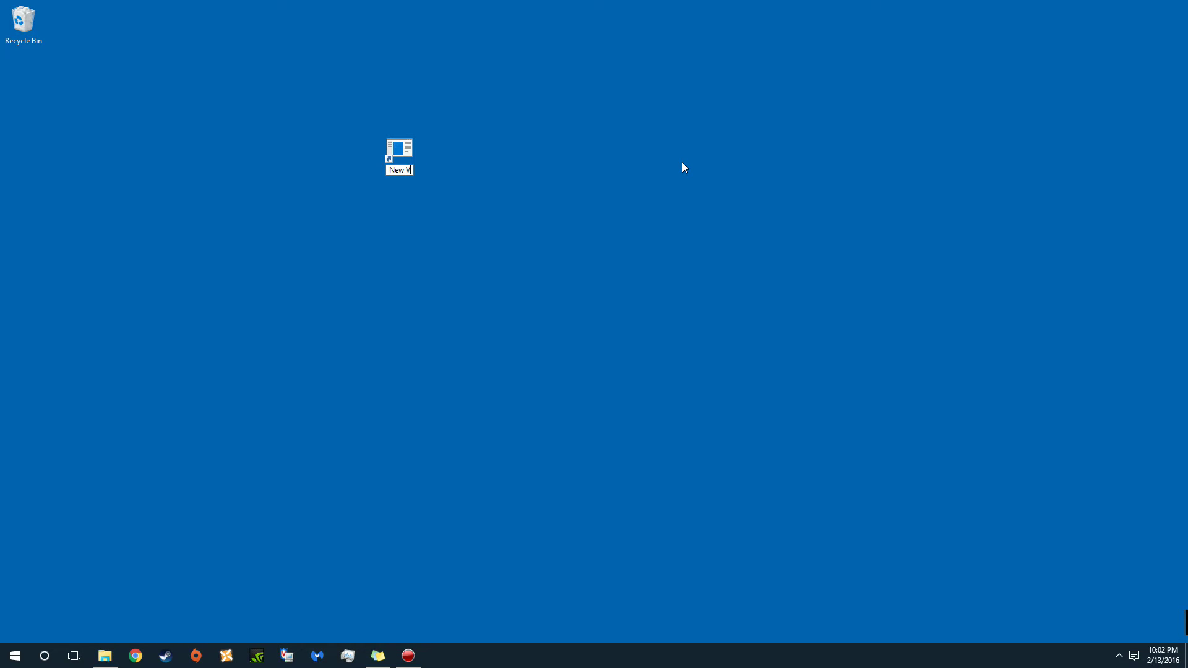
text(gas )
text(Modded)
key(Return)
click(401, 160)
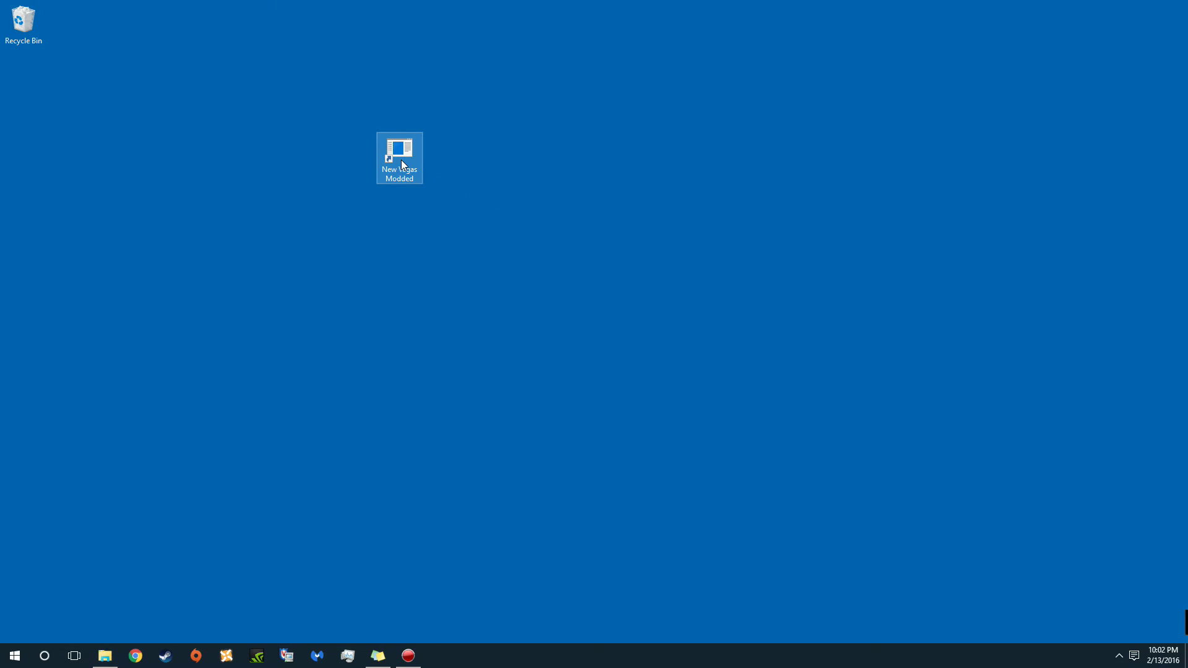
right_click(401, 160)
- In the shortcut's Properties start Change Icon, dismiss the no-icons warning and browse for an icon file
click(458, 450)
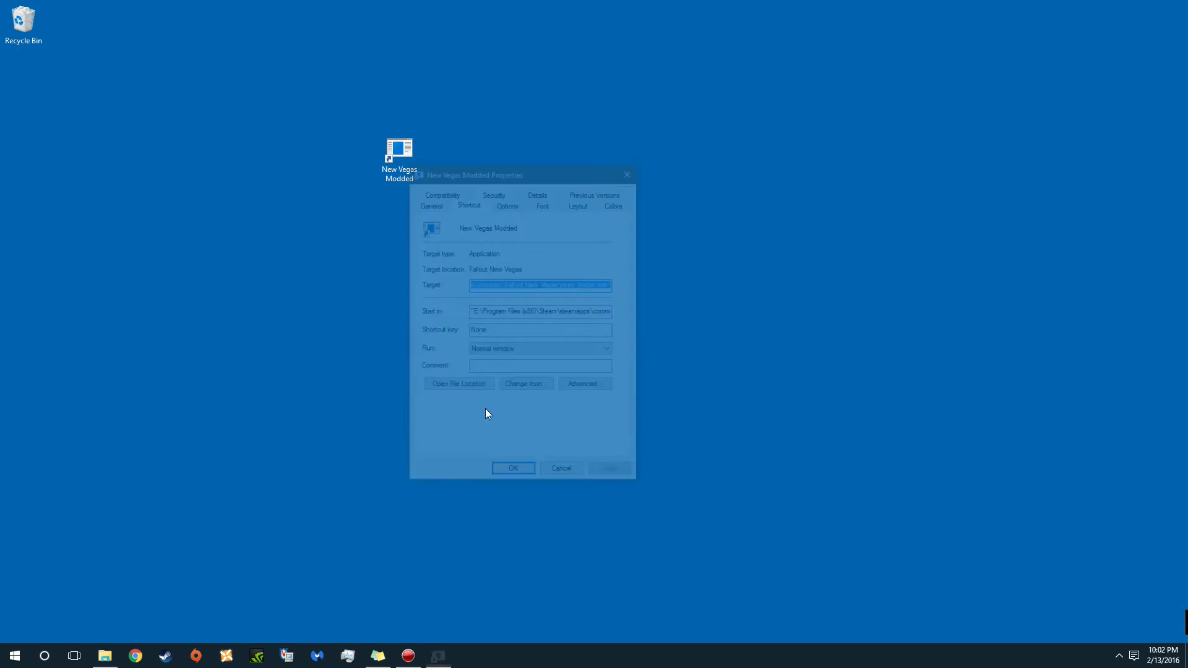
drag(501, 175, 567, 110)
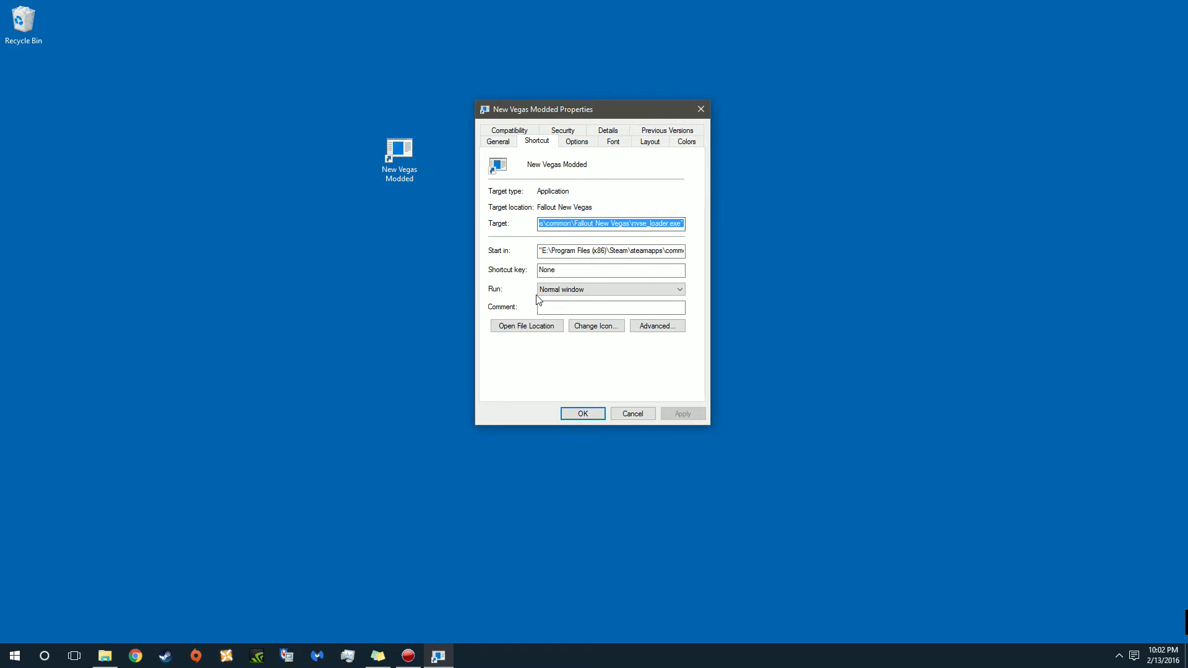
click(606, 330)
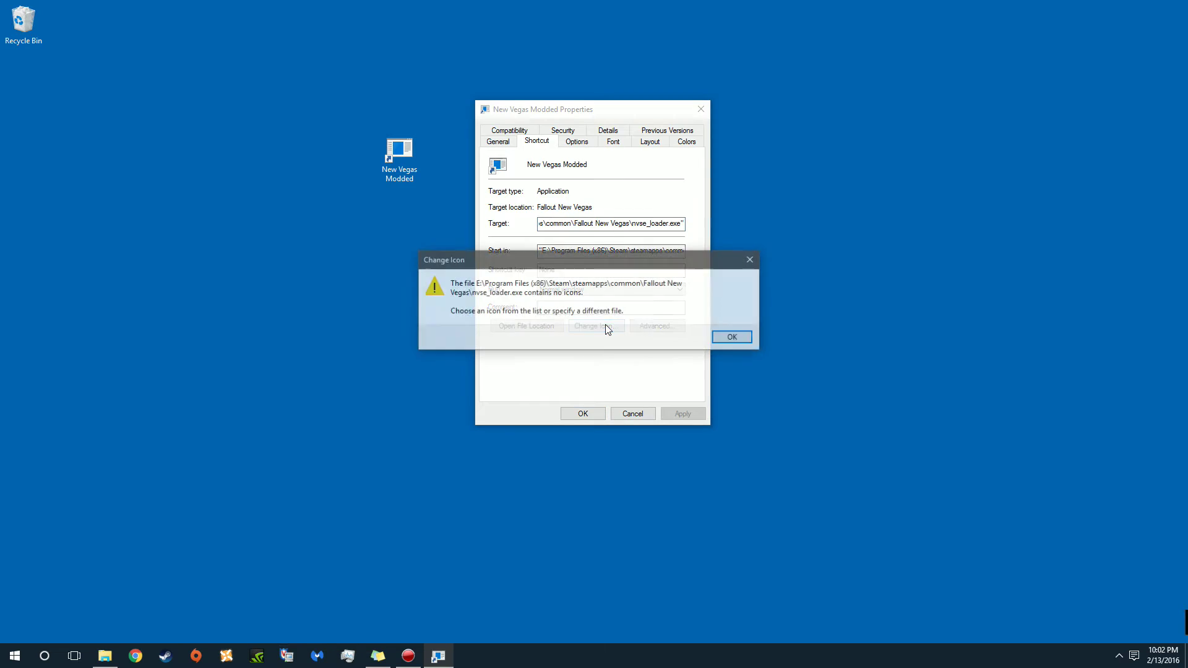
click(733, 339)
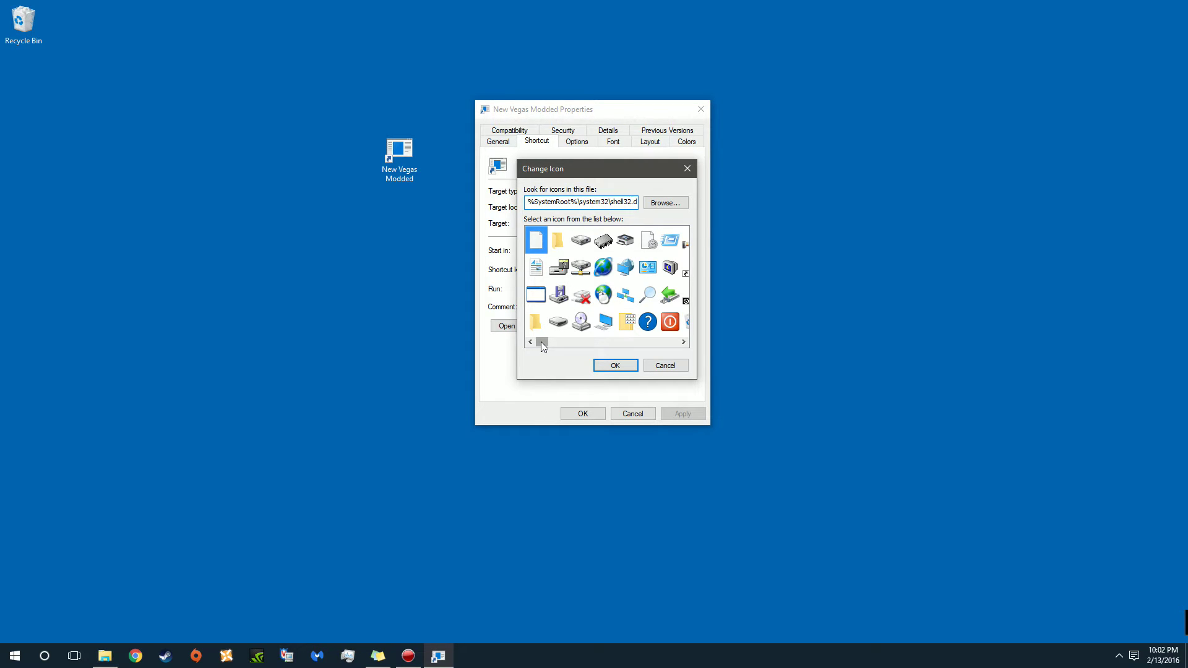
mouse_move(541, 341)
mouse_down()
mouse_move(661, 343)
mouse_move(556, 341)
mouse_up()
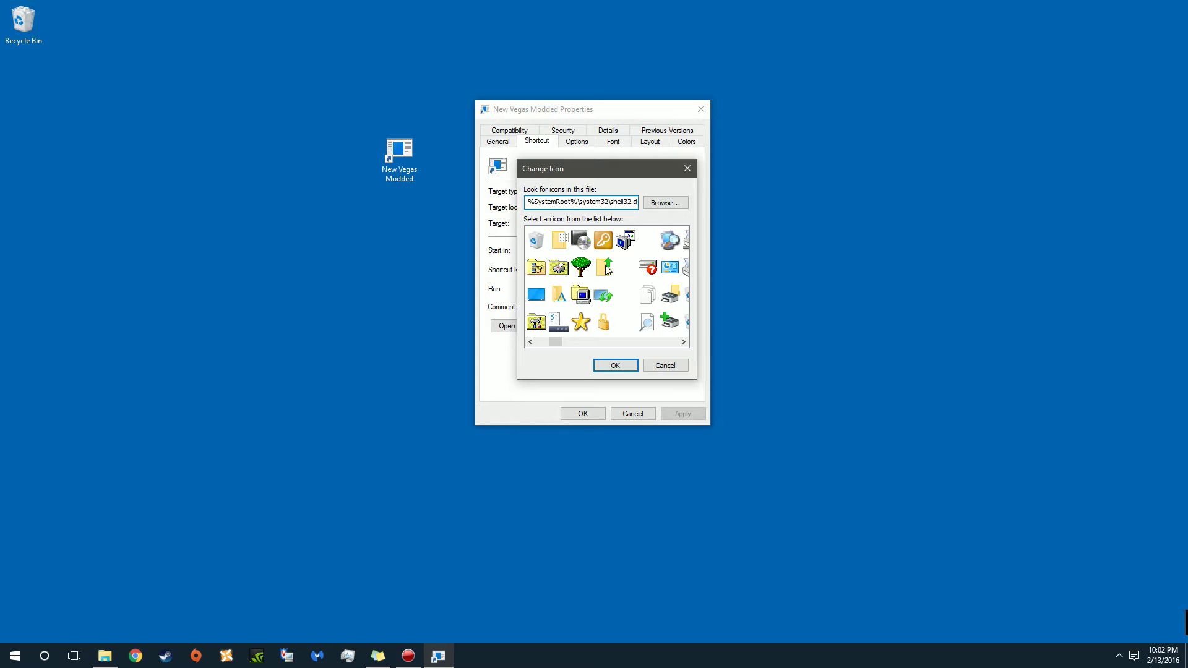
click(655, 207)
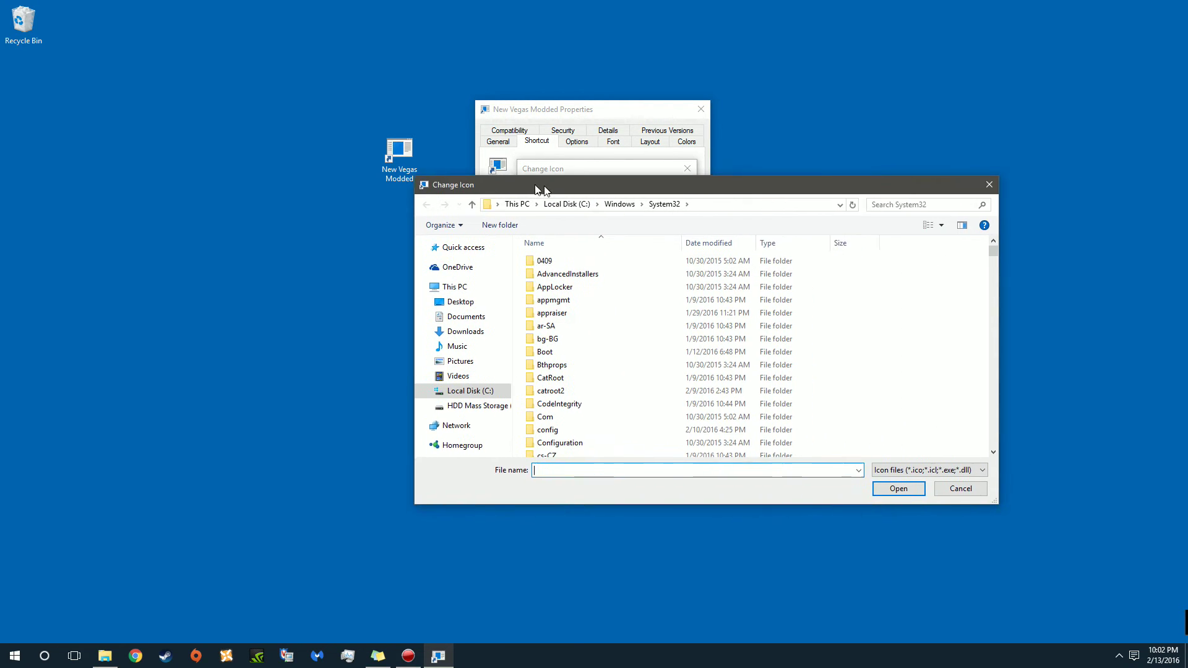
- Look in E:\Program Files (x86) for an icon file, then cancel the browser and Change Icon dialog unchanged
drag(650, 189, 265, 122)
click(200, 343)
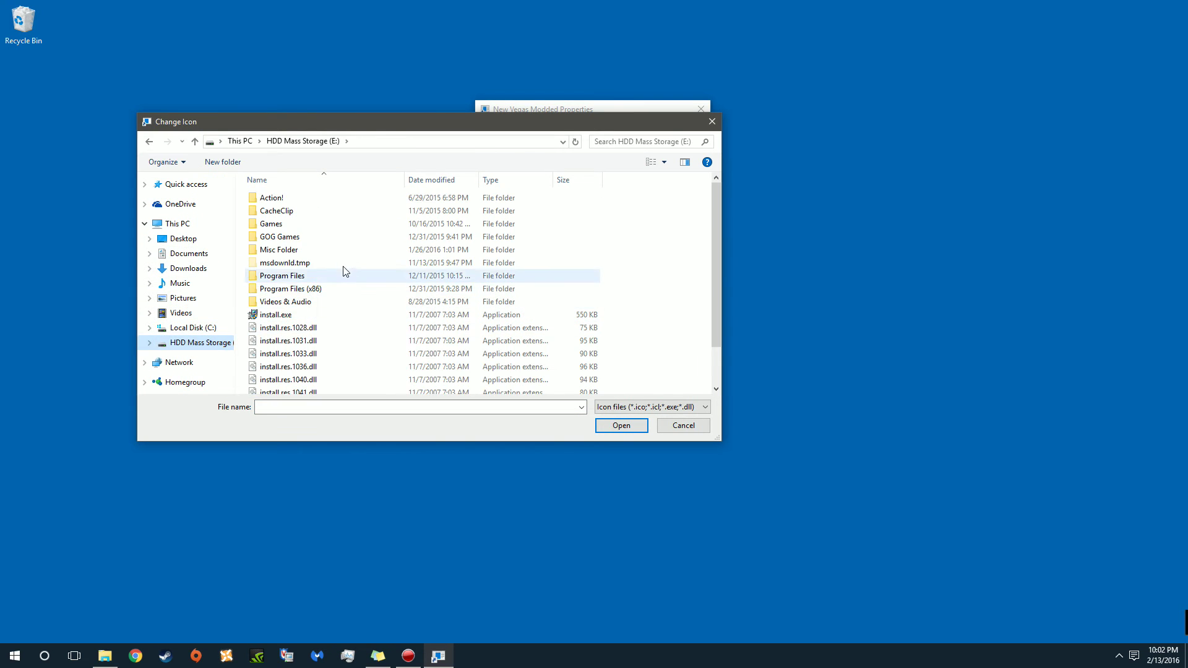
double_click(313, 289)
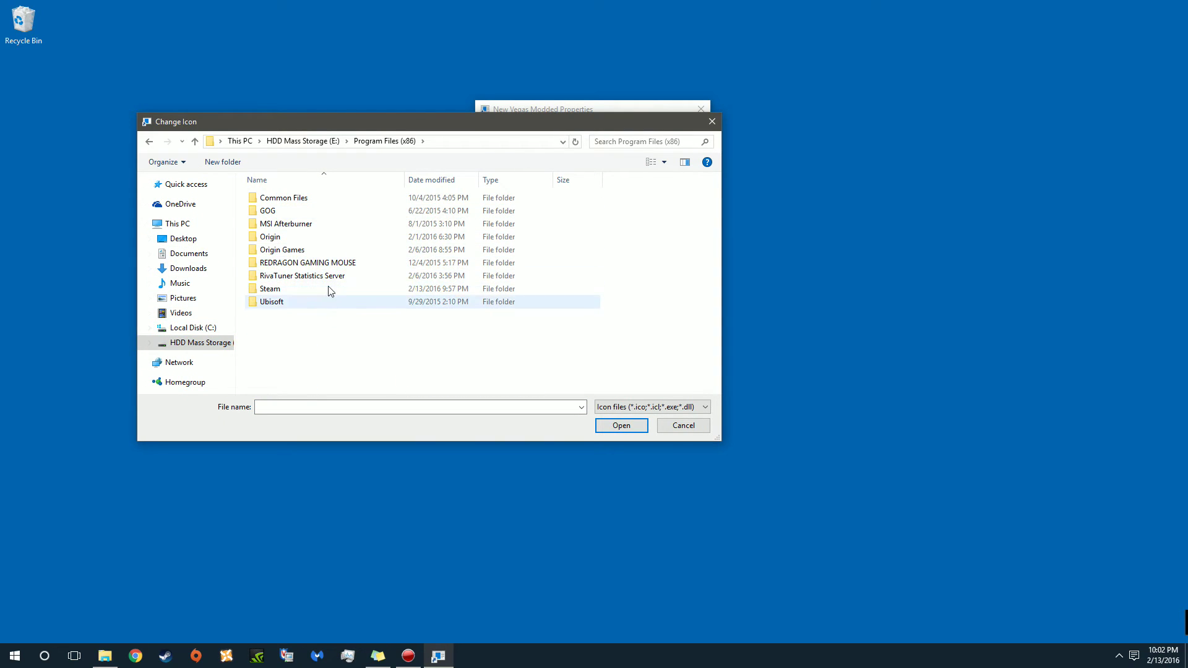
click(713, 122)
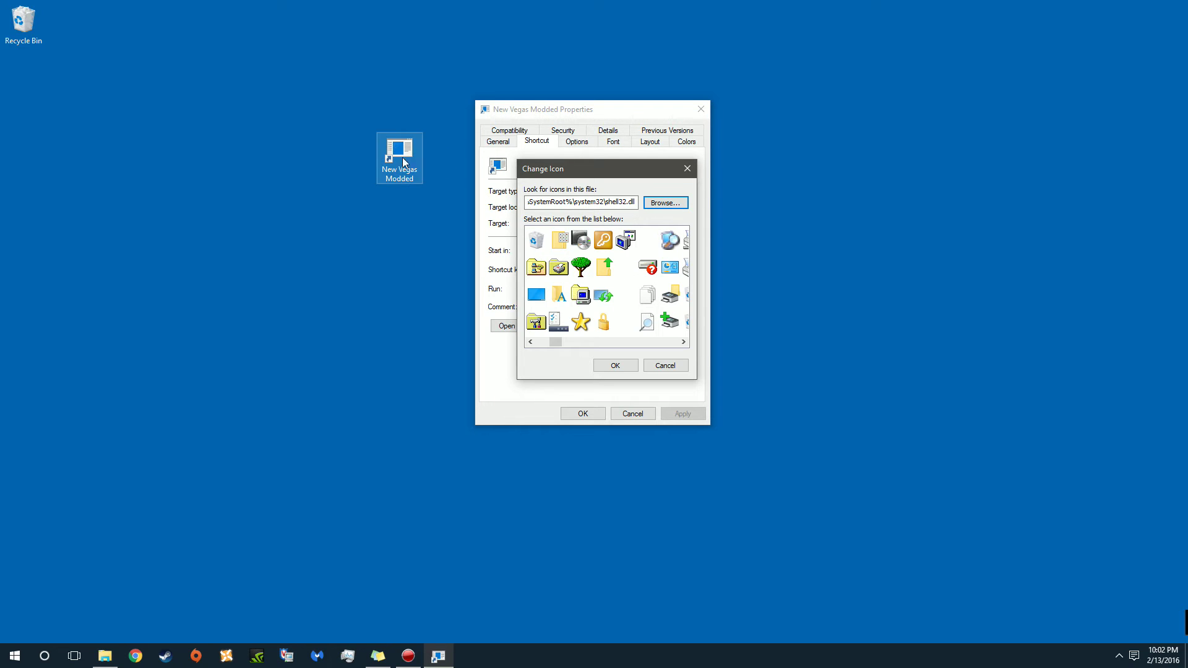
click(665, 365)
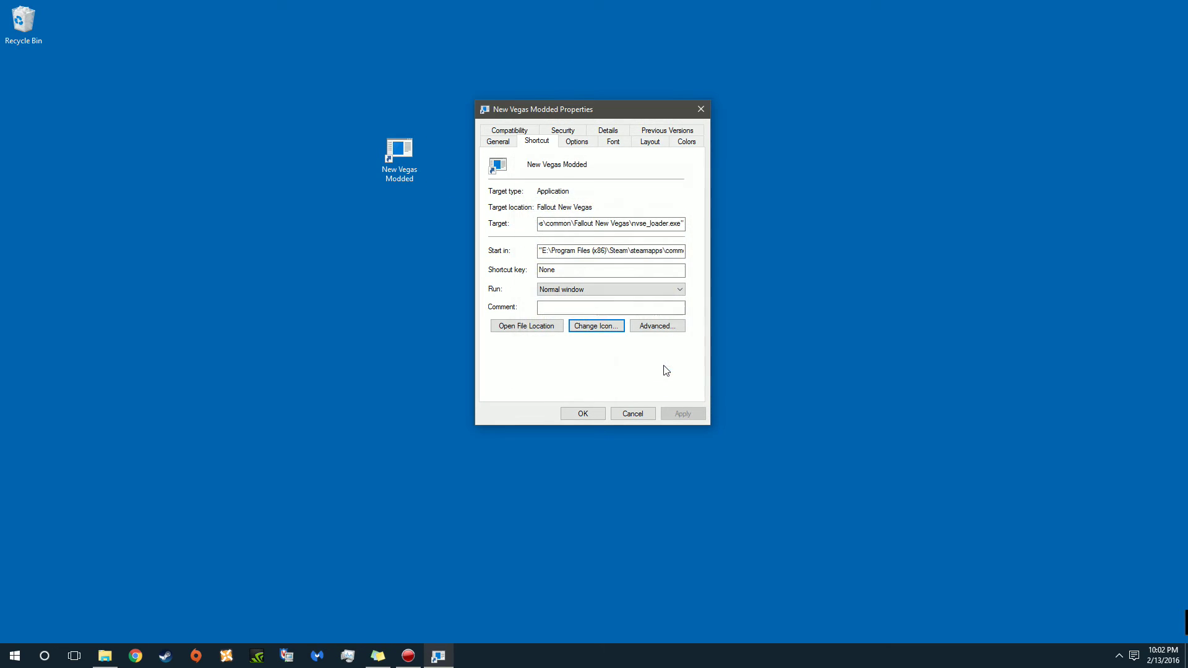
- Pick the plain document icon in Change Icon, then cancel Properties so the original icon stays
click(593, 330)
click(743, 338)
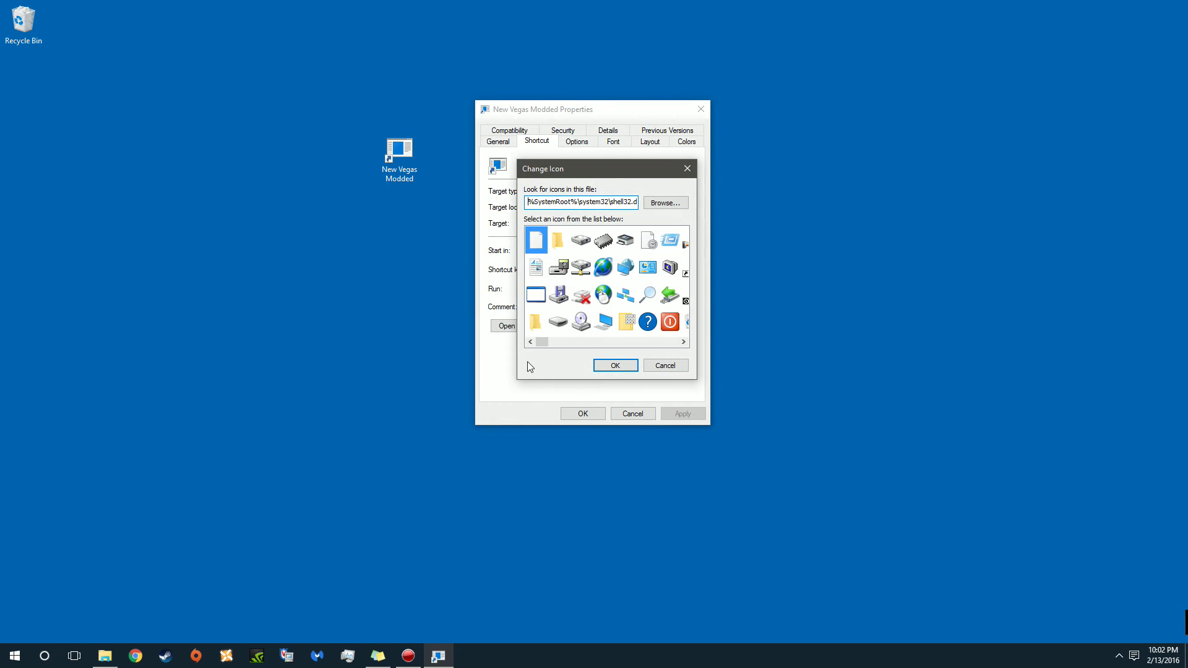
click(537, 269)
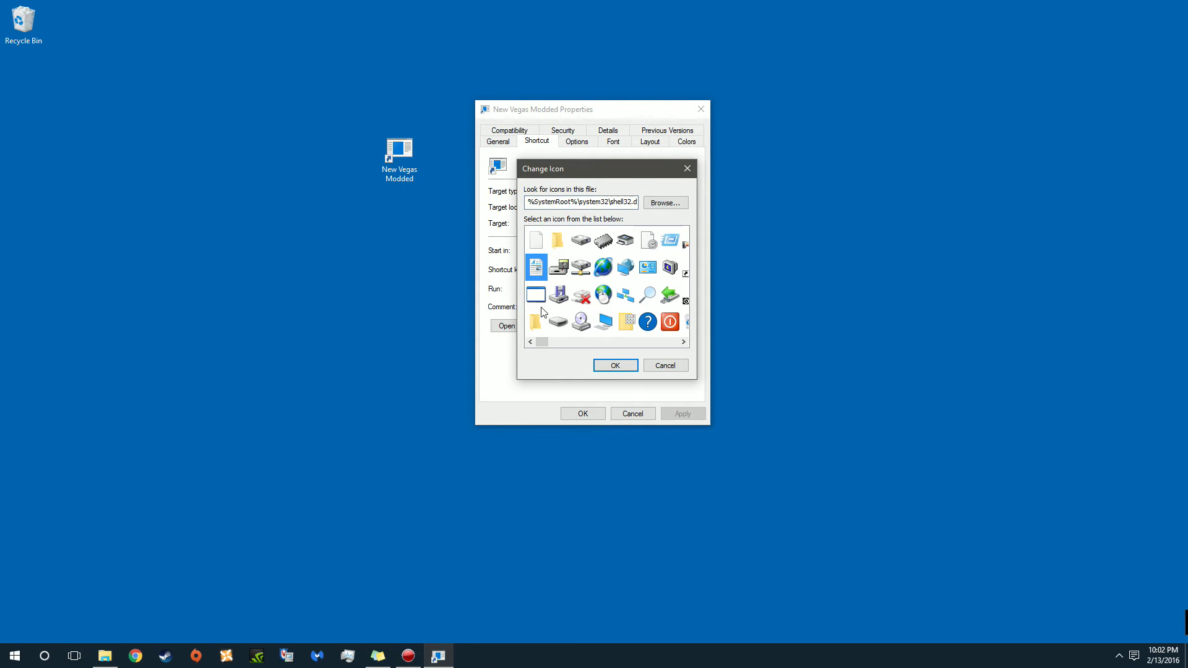
click(617, 368)
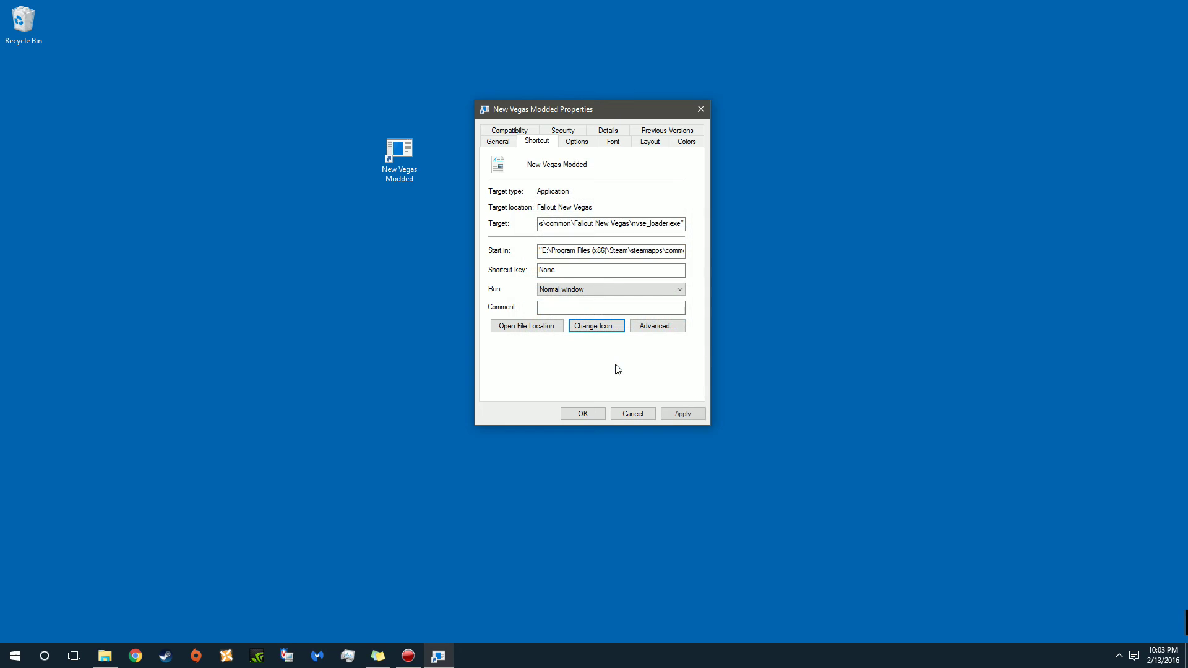
click(624, 415)
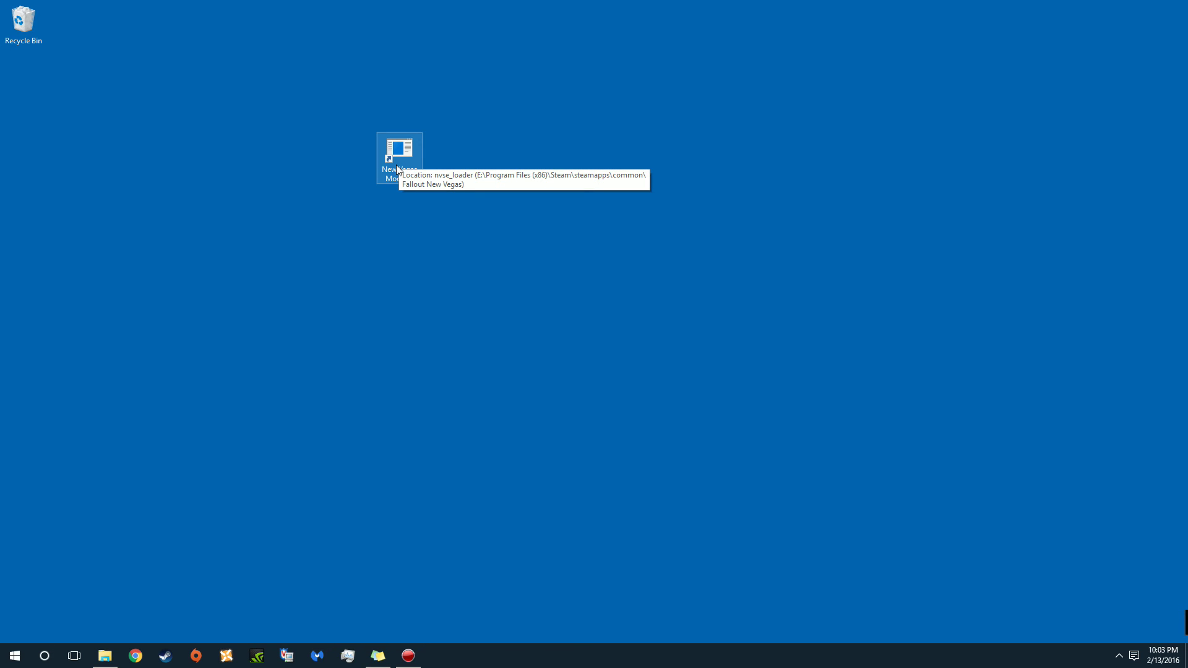
- Drag the New Vegas Modded shortcut to the top-left corner beside the Recycle Bin
drag(398, 168, 386, 155)
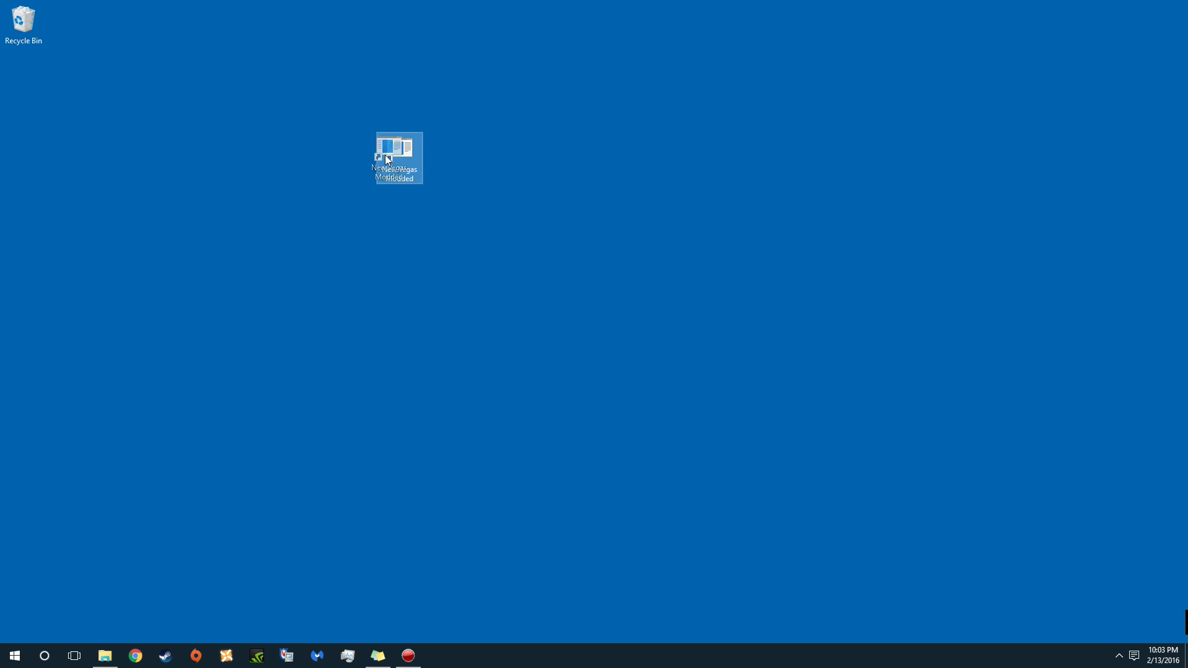
drag(187, 71, 74, 29)
click(141, 63)
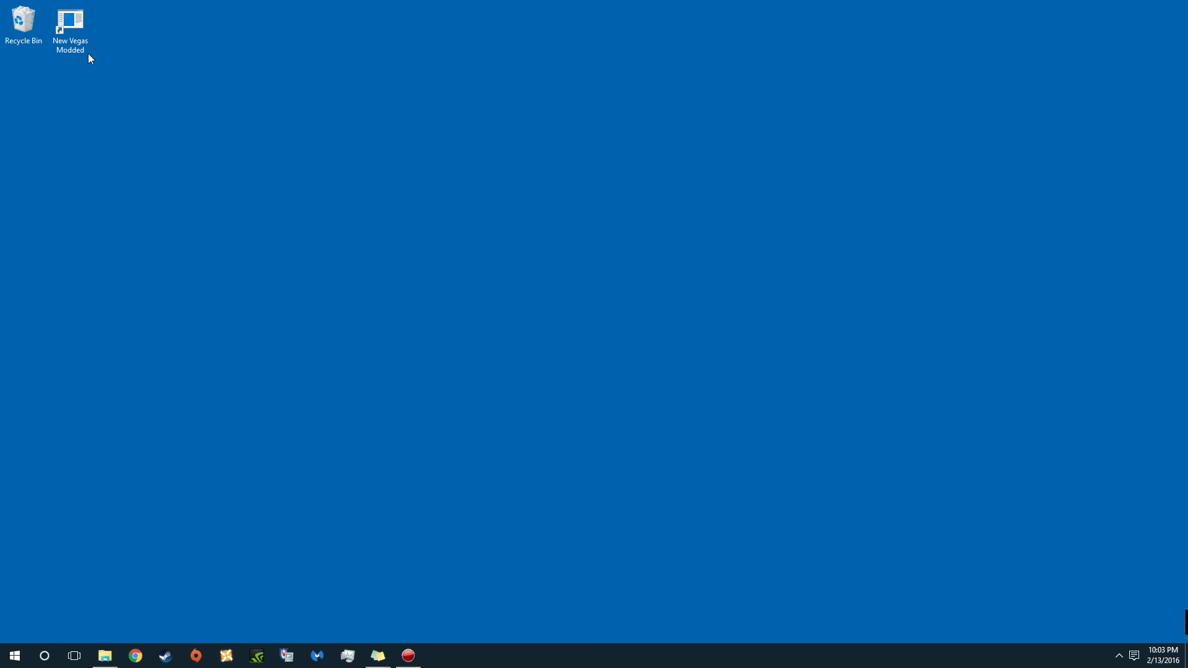